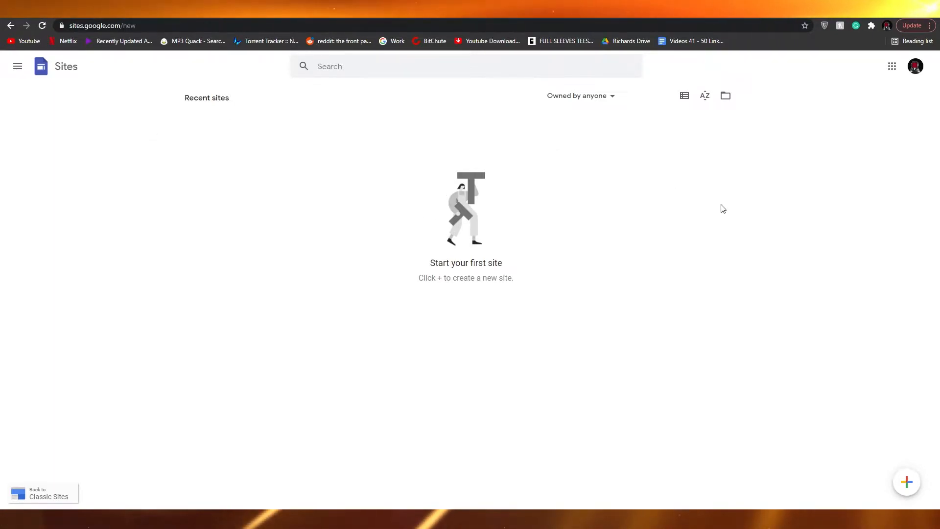
Browse the template gallery and create a new site from the Restaurant template in the Small business category
mouse_move(916, 490)
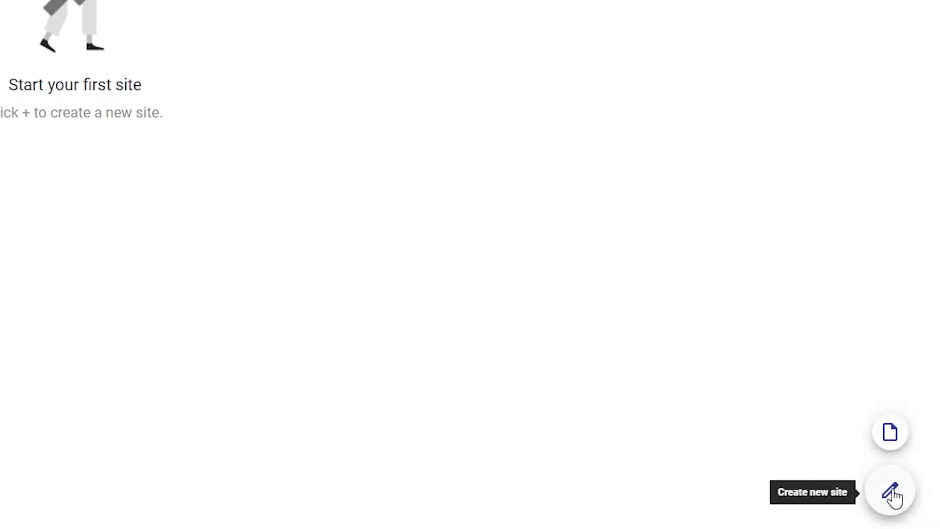
click(890, 433)
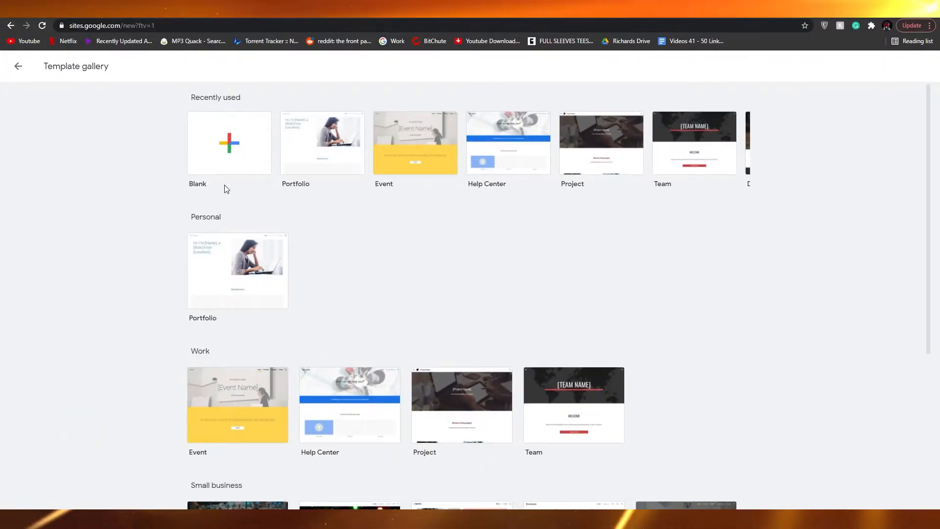
scroll(878, 204, down, 2)
scroll(724, 216, down, 3)
scroll(724, 216, up, 4)
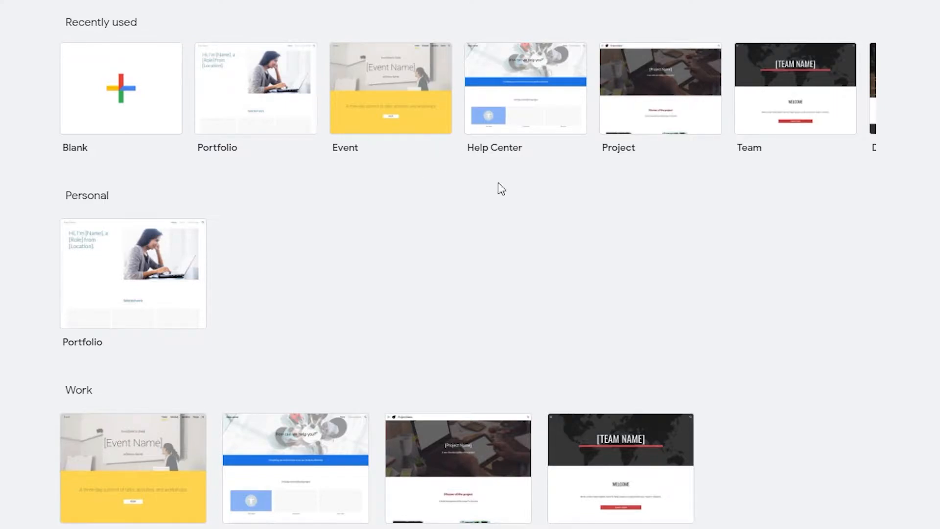
scroll(838, 128, down, 3)
scroll(838, 64, up, 3)
scroll(394, 187, down, 3)
scroll(105, 149, up, 1)
scroll(127, 177, down, 1)
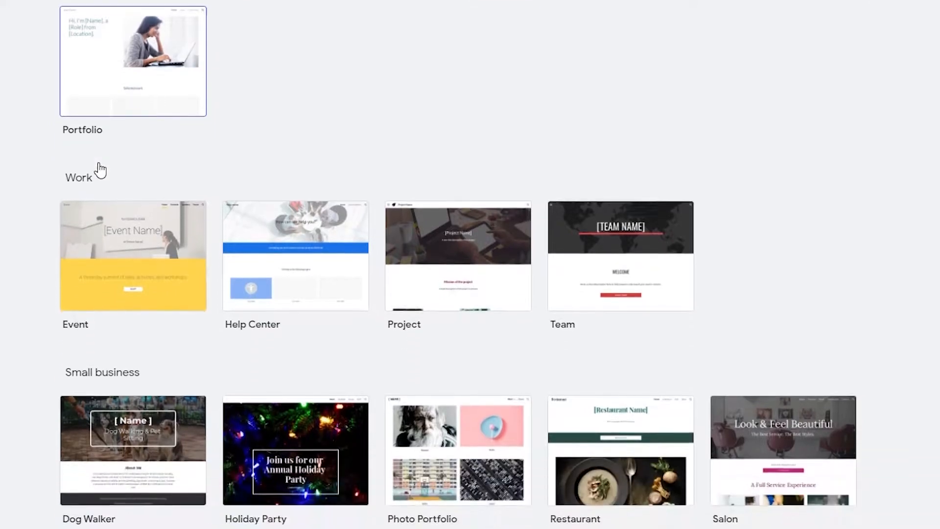
scroll(126, 128, down, 3)
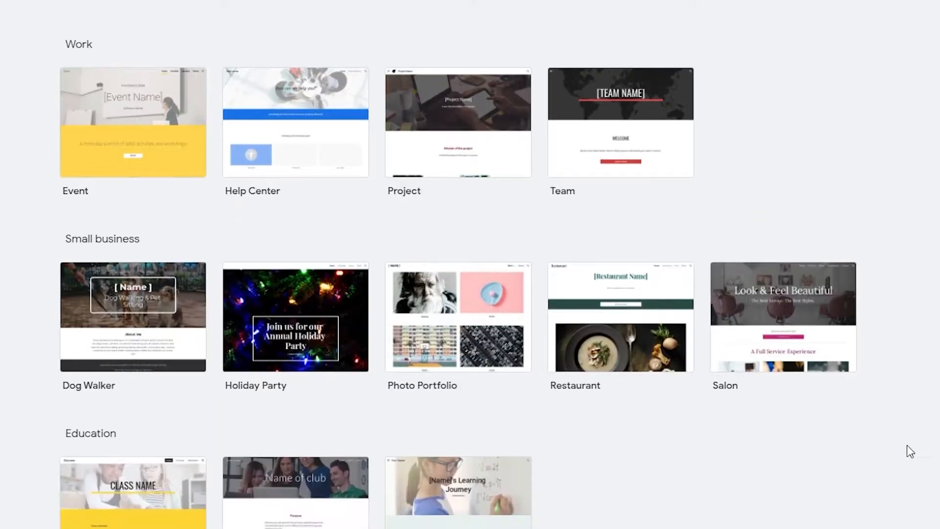
scroll(167, 370, up, 2)
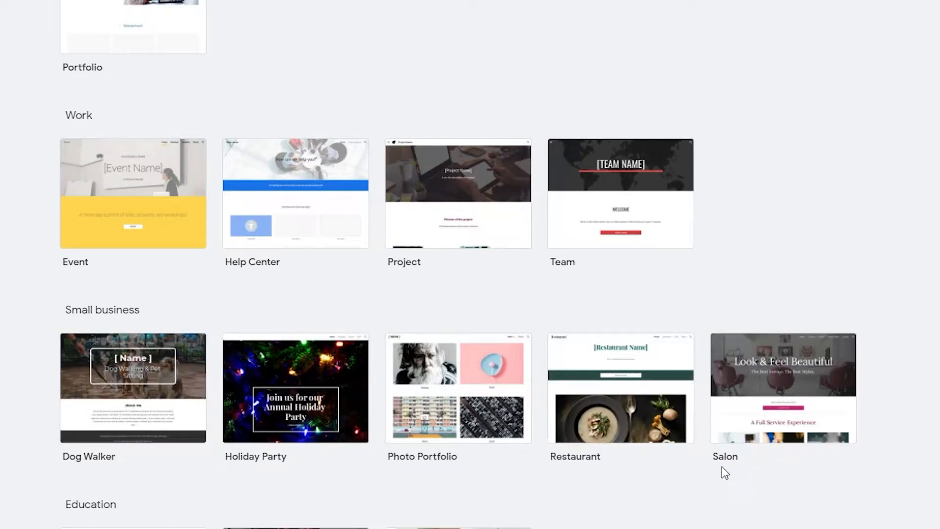
scroll(321, 497, down, 2)
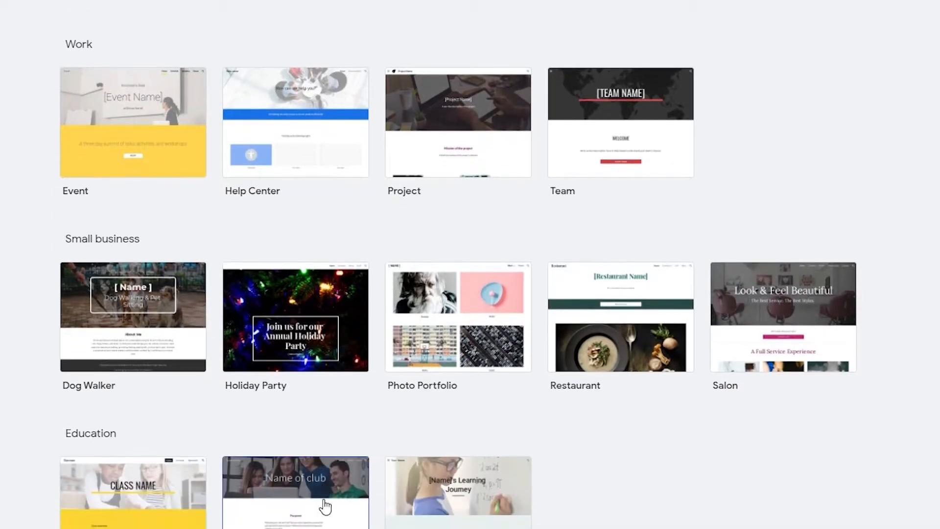
scroll(350, 496, up, 3)
scroll(490, 519, down, 3)
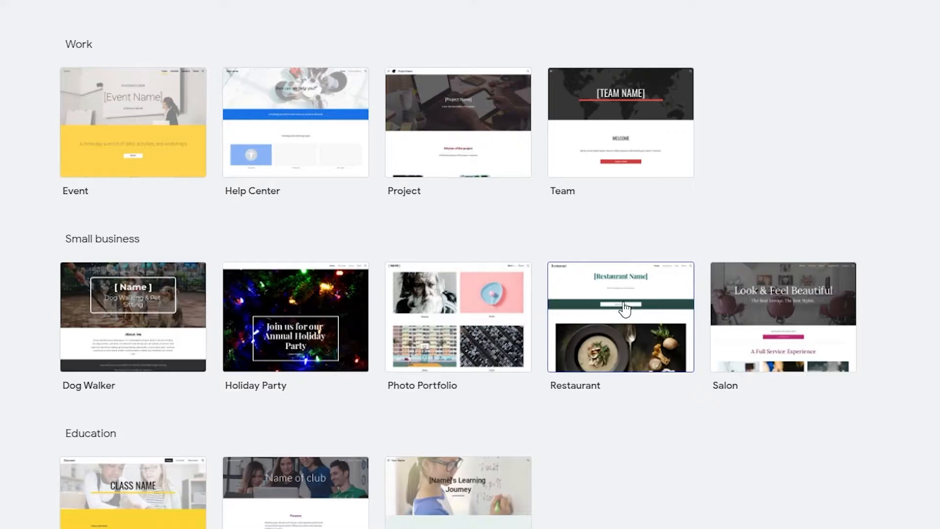
click(600, 316)
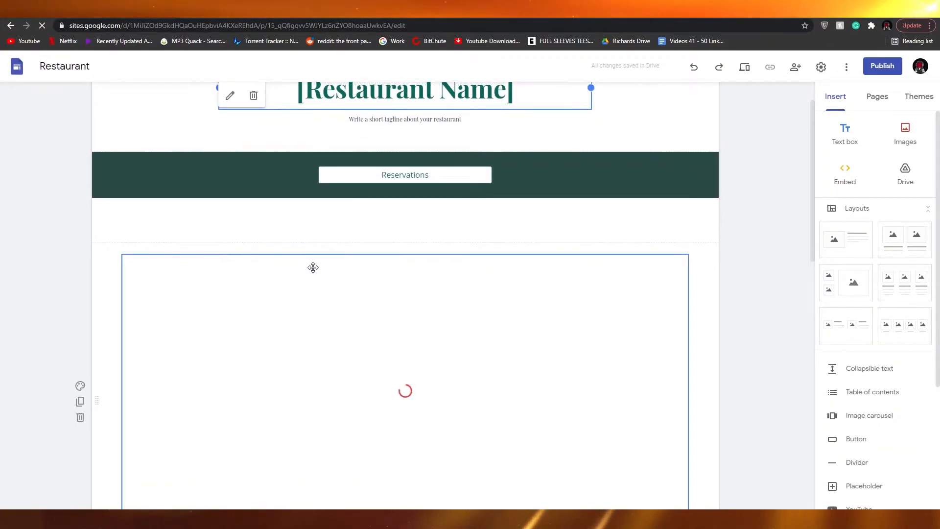
Examine the Restaurant template's home page from the header down to the Press coverage section
scroll(692, 325, down, 5)
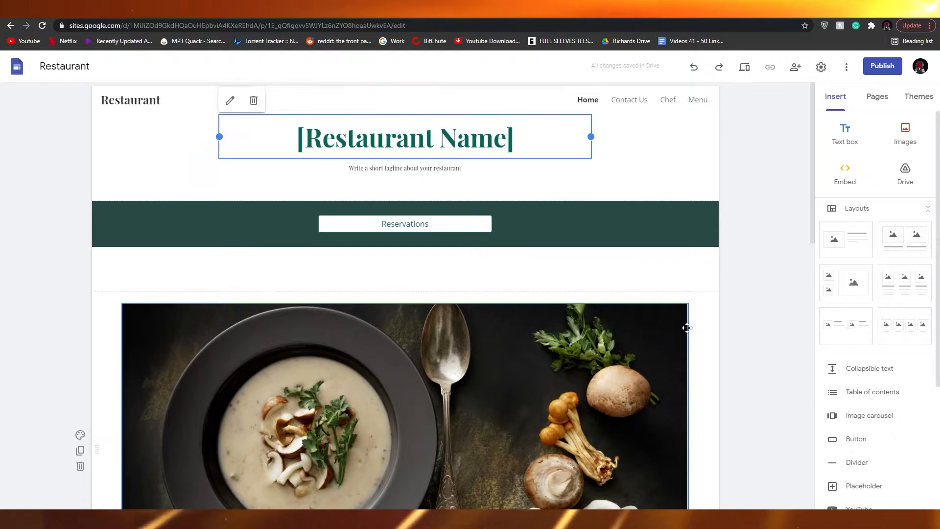
scroll(687, 325, down, 10)
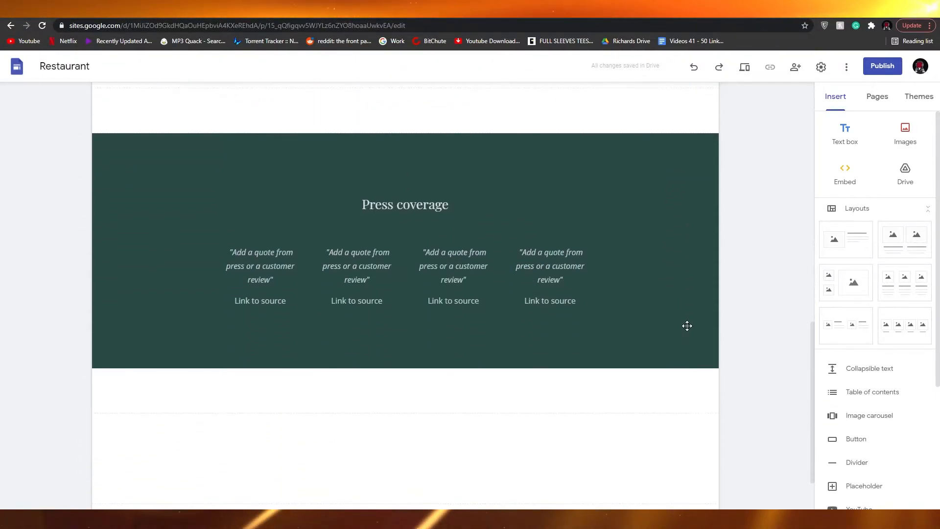
scroll(687, 328, up, 10)
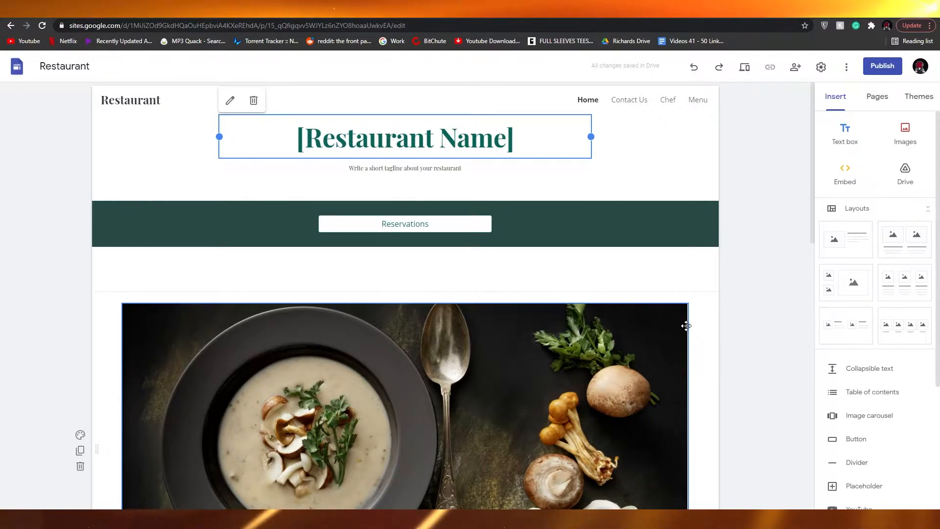
scroll(685, 326, down, 4)
scroll(592, 339, down, 10)
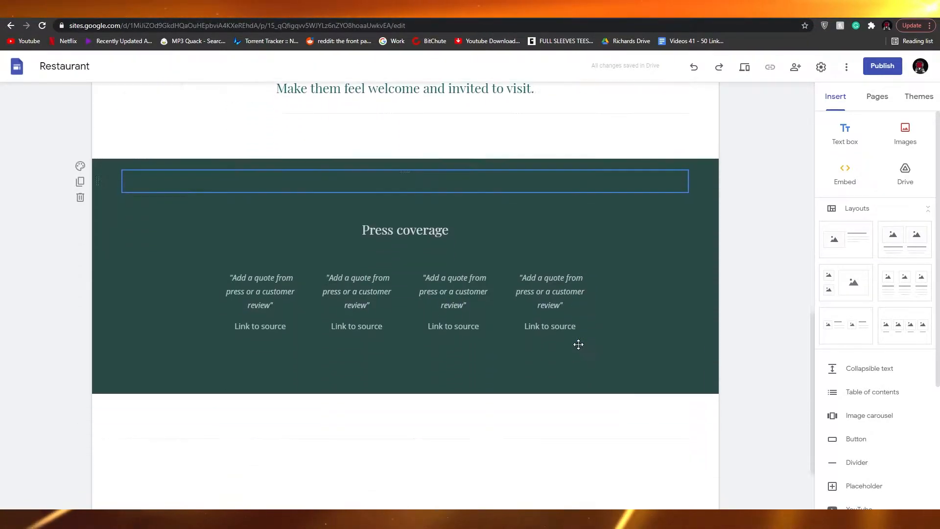
scroll(575, 351, up, 12)
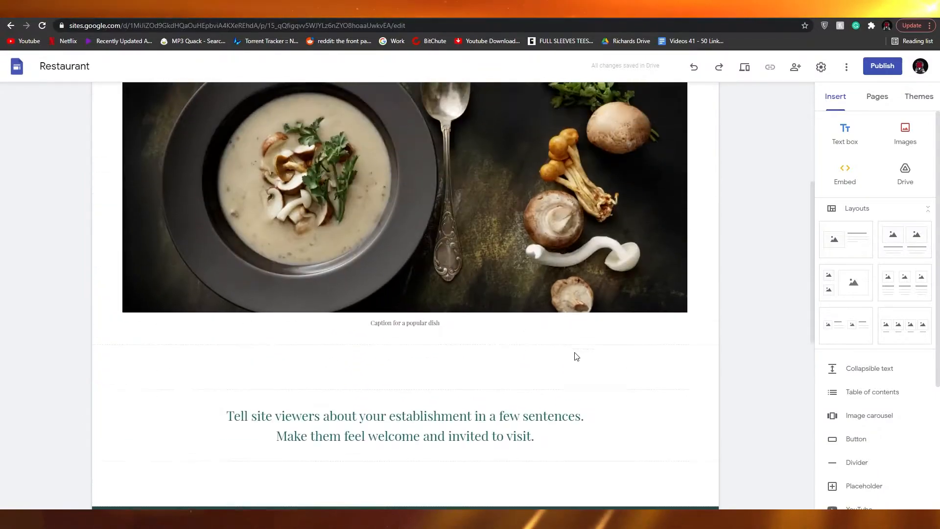
scroll(574, 351, up, 2)
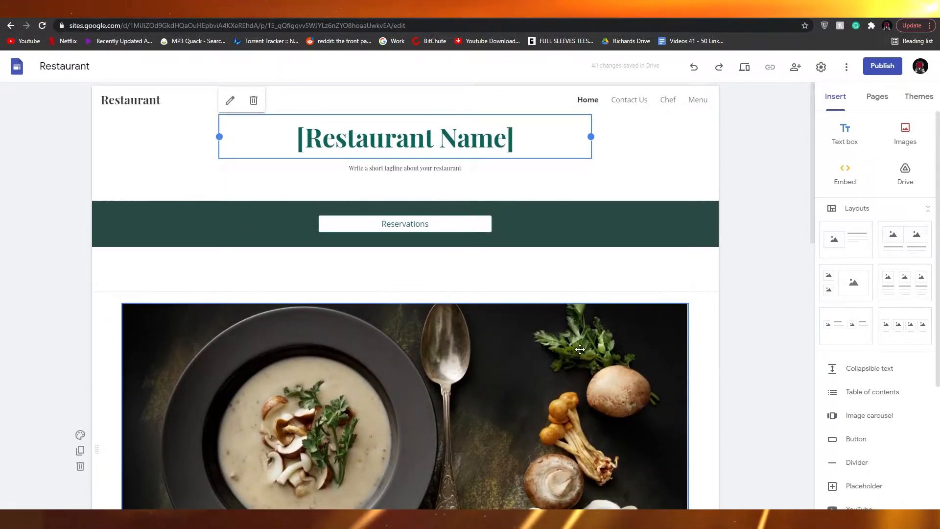
scroll(784, 284, down, 9)
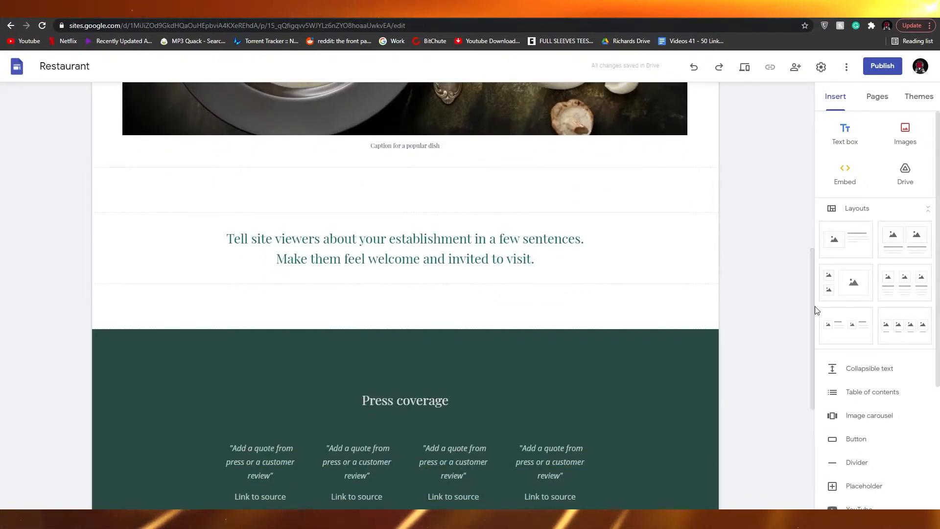
drag(815, 281, 813, 218)
scroll(772, 314, down, 2)
scroll(771, 313, up, 3)
scroll(771, 312, up, 4)
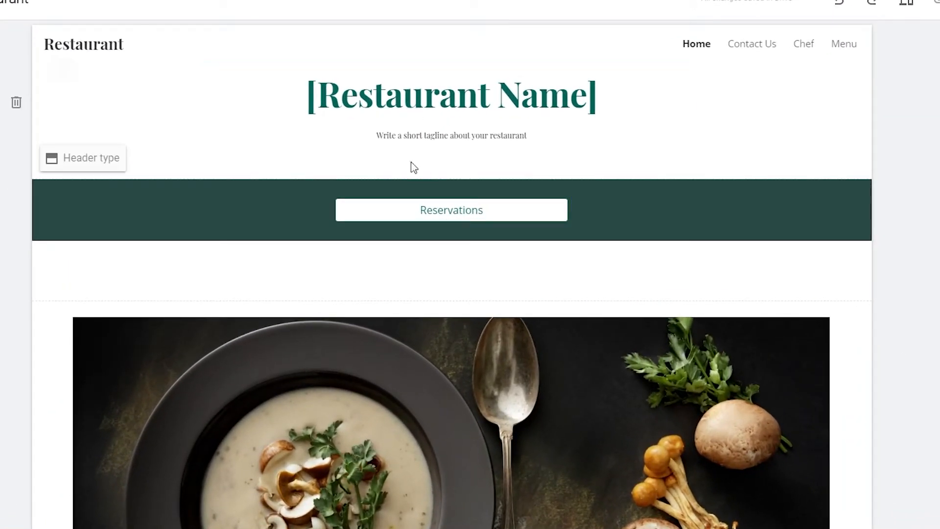
scroll(373, 378, down, 2)
scroll(323, 372, up, 2)
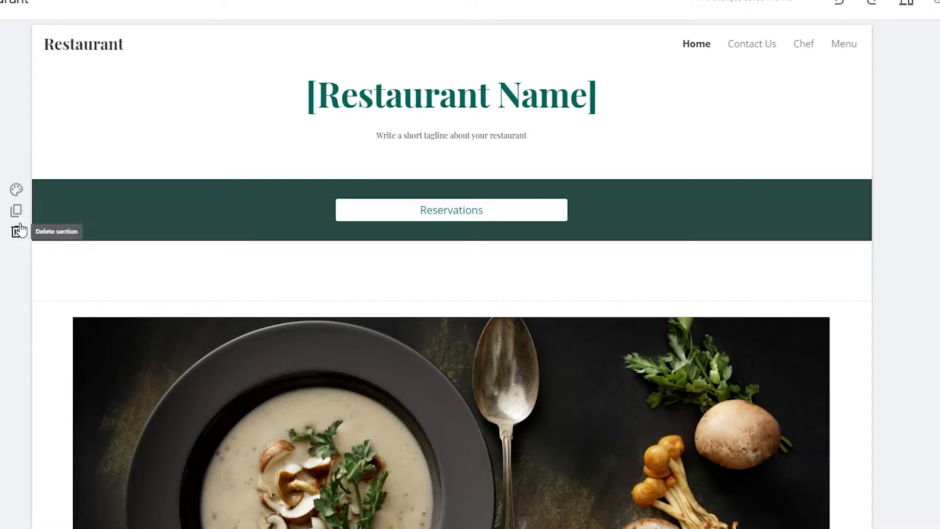
View the name and link settings of the Reservations button without changing them
click(379, 214)
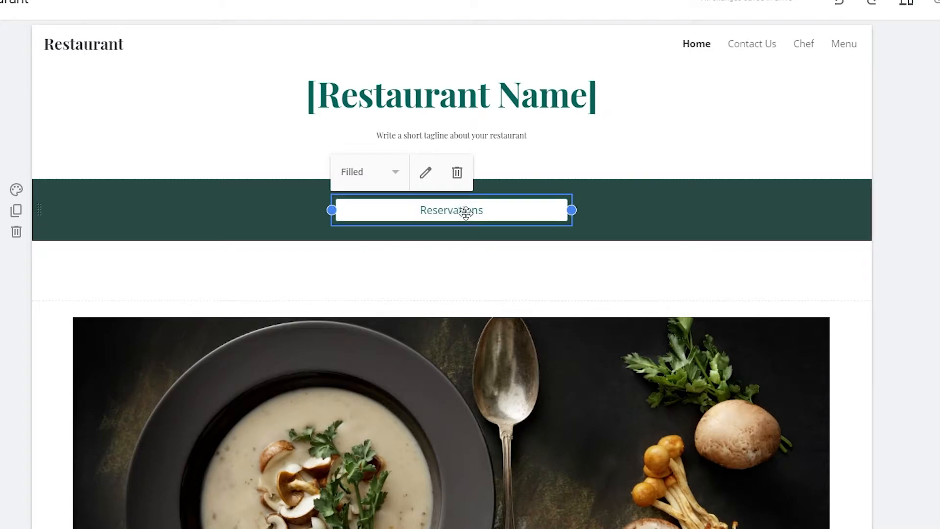
click(424, 174)
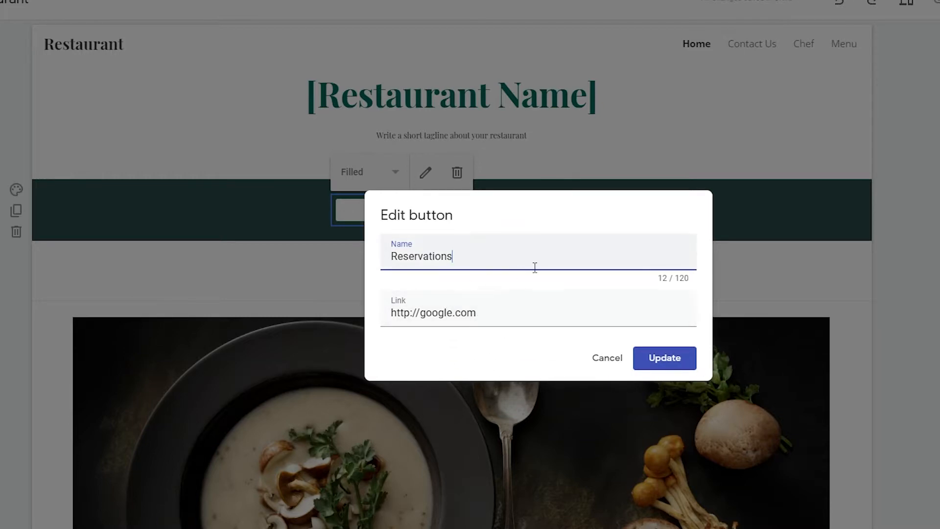
click(607, 359)
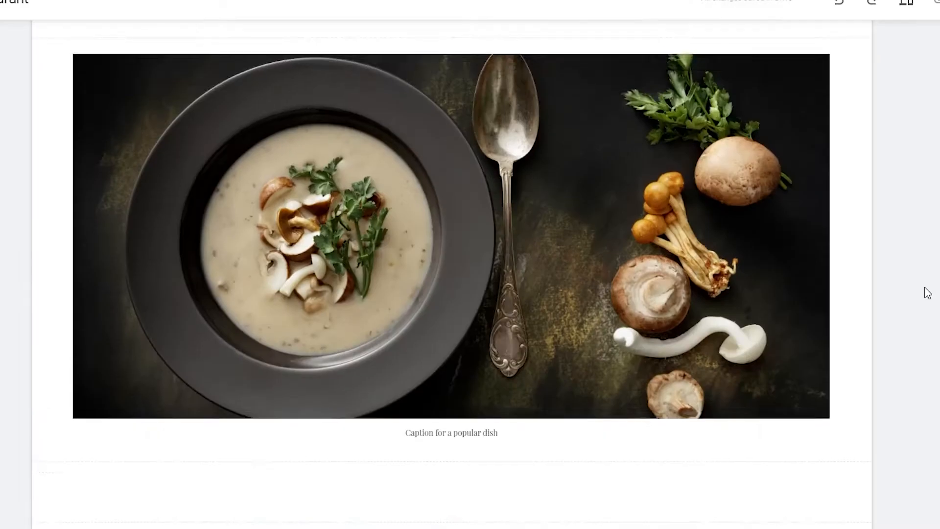
Replace the [Restaurant Name] placeholder in the home page header with the title "The Ware House"
scroll(925, 292, down, 5)
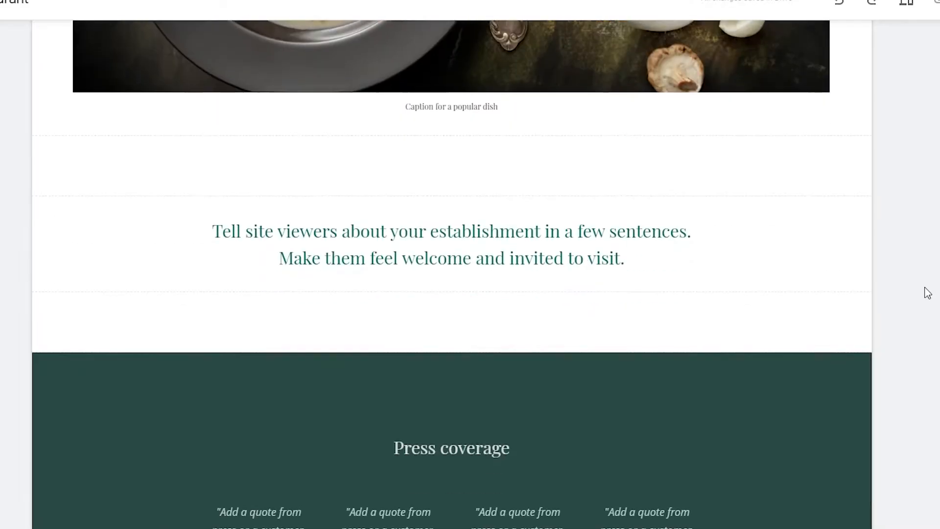
scroll(926, 292, up, 6)
scroll(451, 274, up, 5)
scroll(451, 275, down, 7)
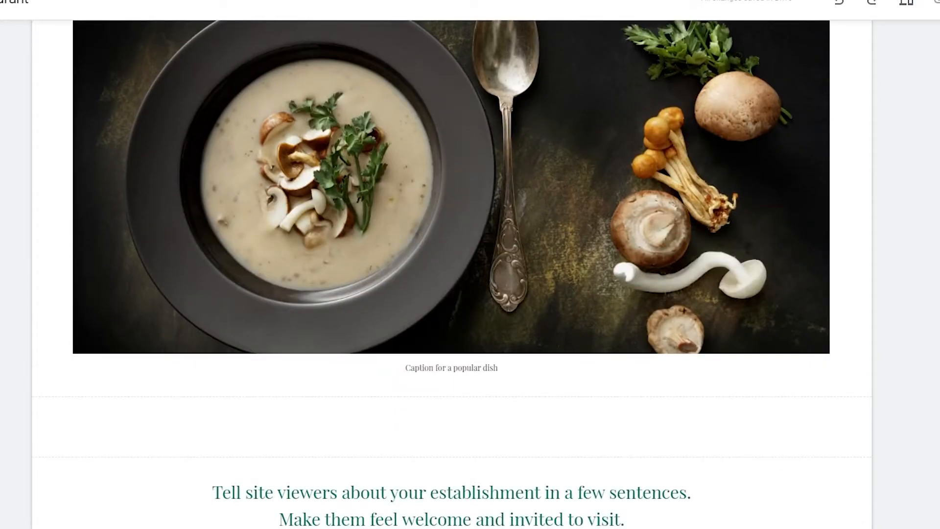
scroll(451, 274, up, 5)
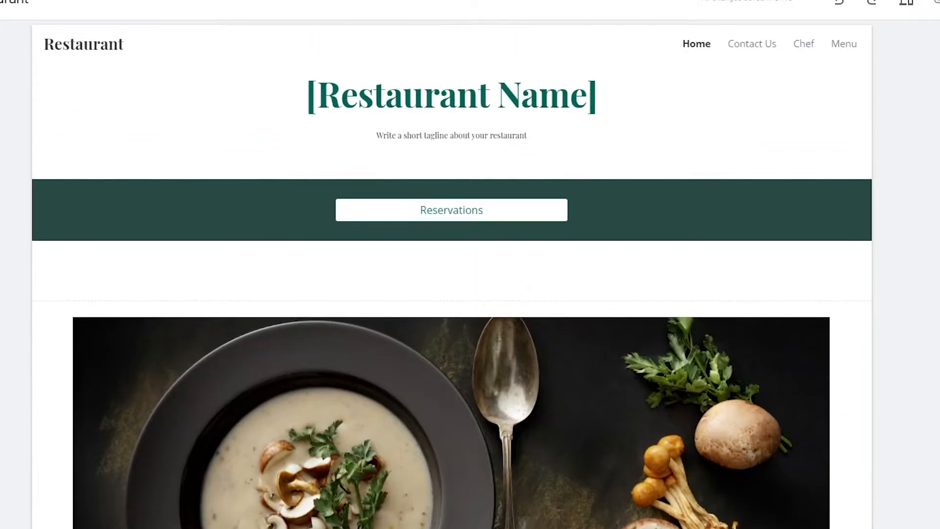
click(492, 96)
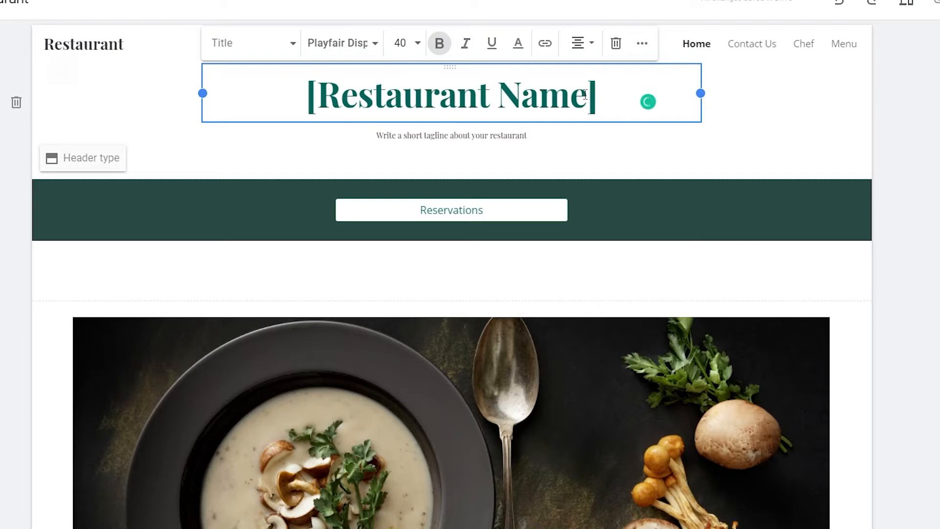
drag(584, 96, 541, 96)
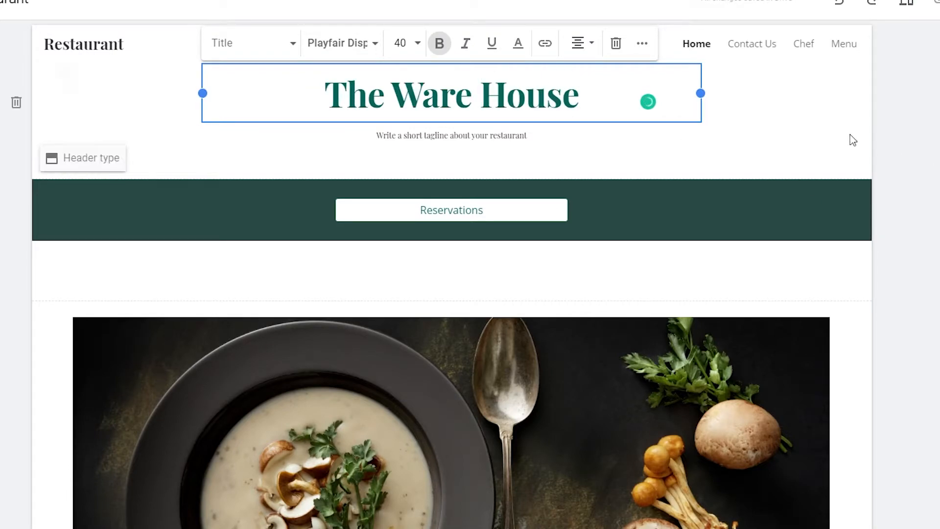
Set the font of the whole "The Ware House" title to Open Sans Bold
triple_click(530, 109)
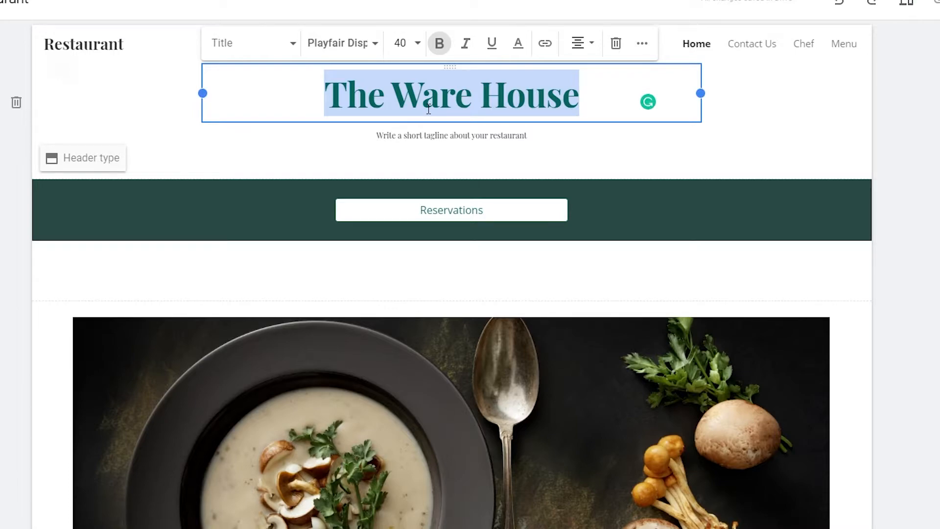
click(358, 46)
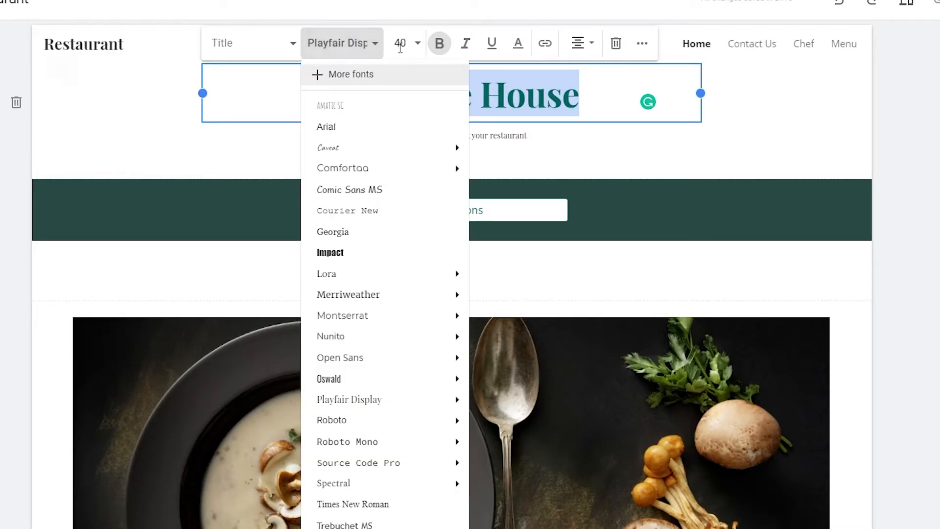
click(319, 49)
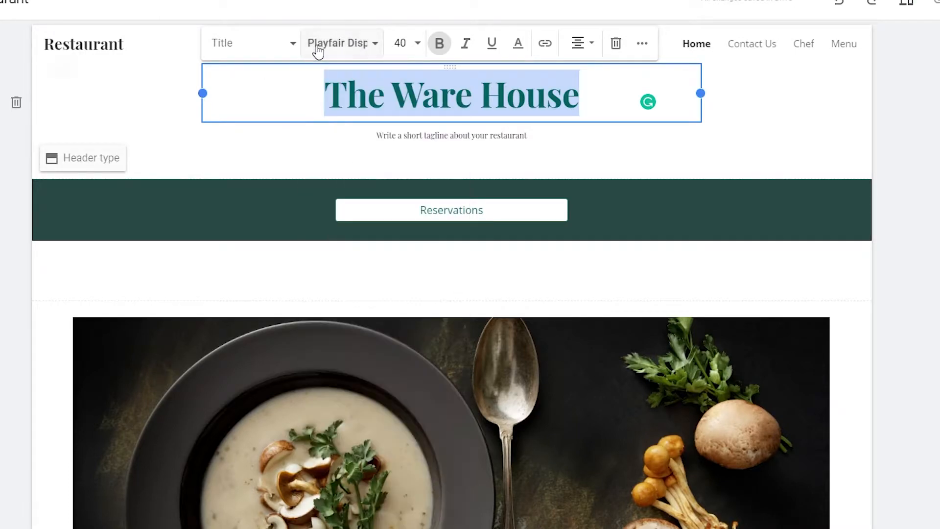
click(372, 49)
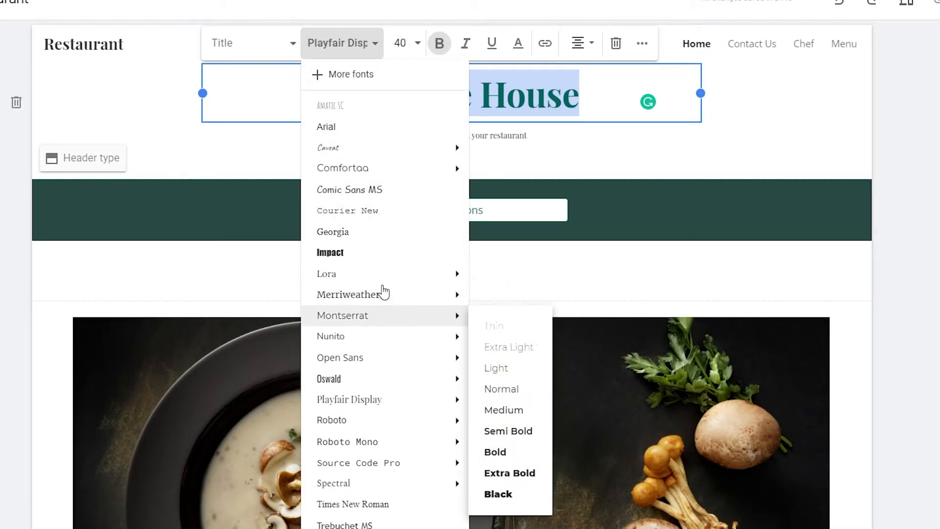
mouse_move(347, 379)
mouse_move(352, 489)
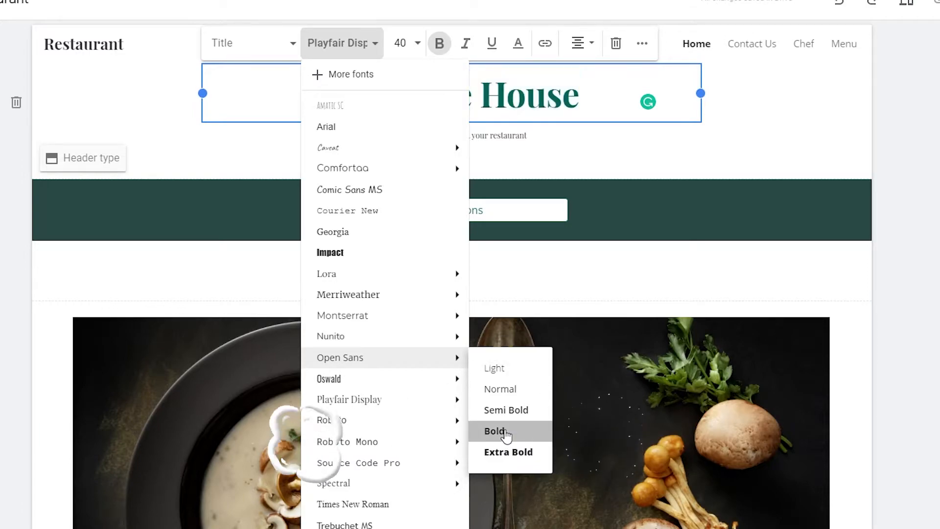
click(506, 435)
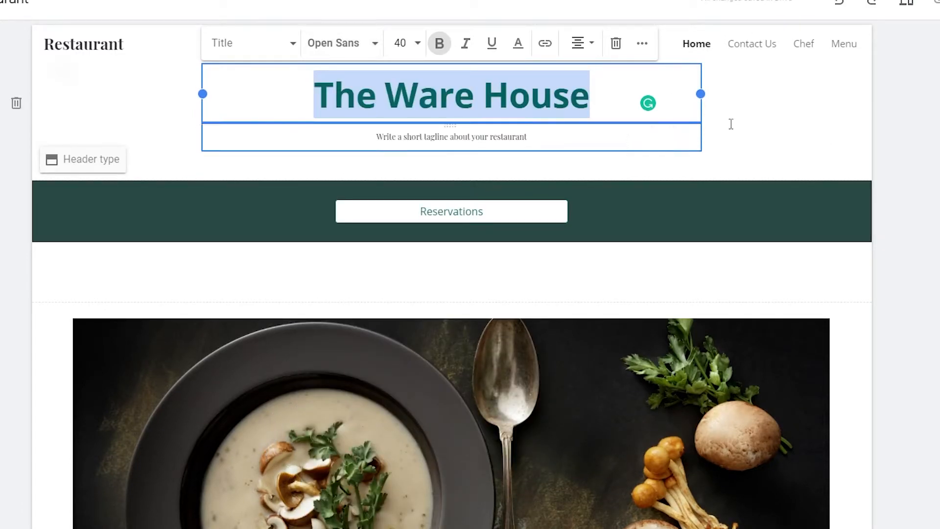
click(937, 118)
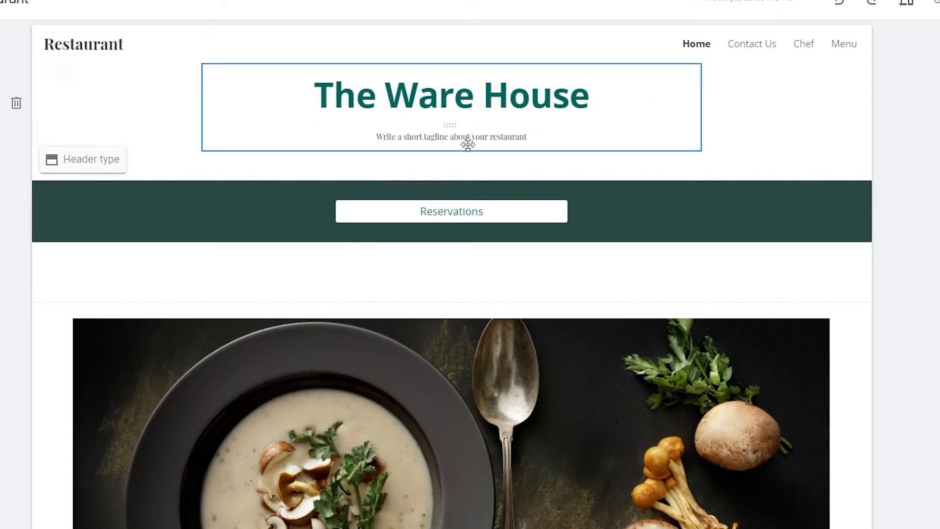
Replace the placeholder tagline under the header title with "We have it all"
click(414, 138)
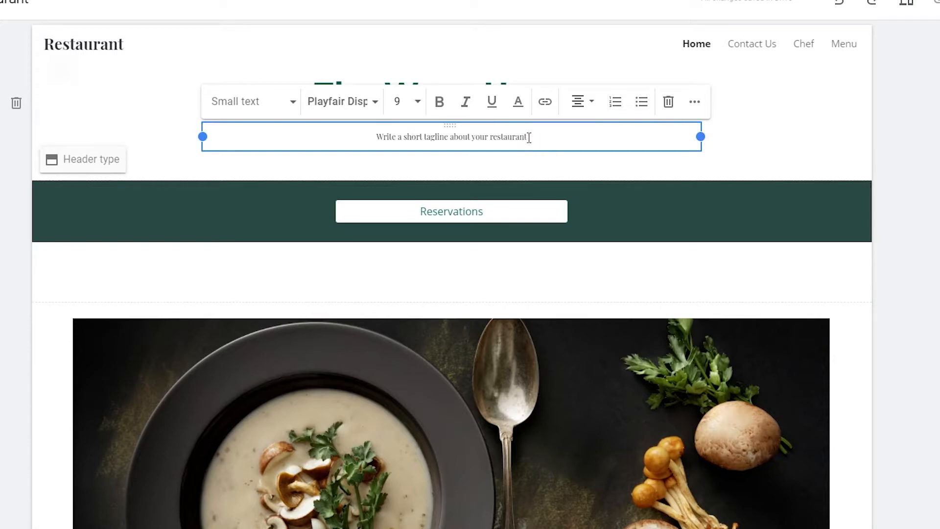
drag(520, 137, 363, 139)
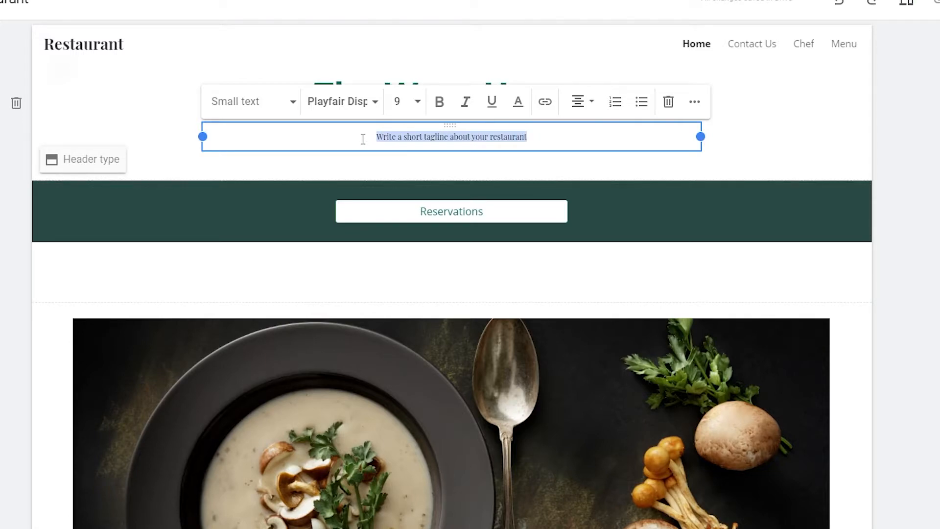
text(We have it all)
Try to set the tagline's font to Open Sans Normal, and leave the header text deselected
click(338, 104)
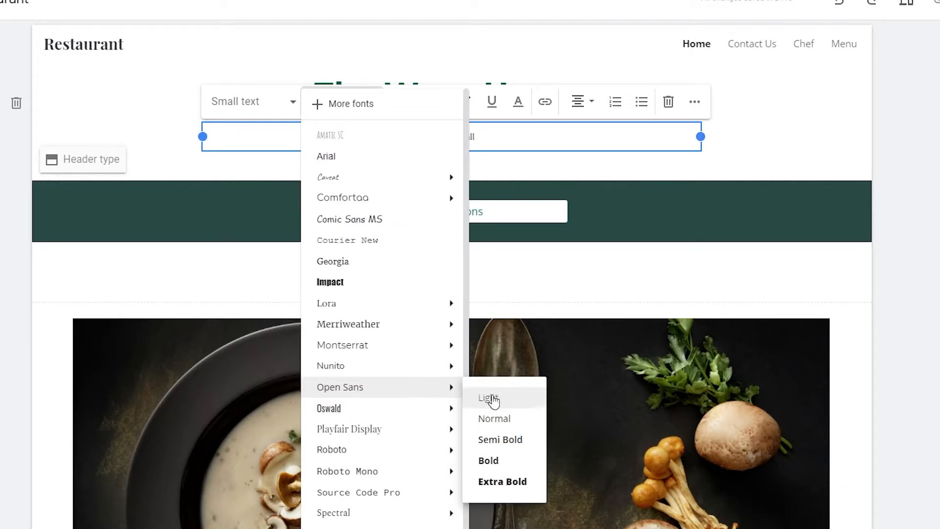
click(513, 425)
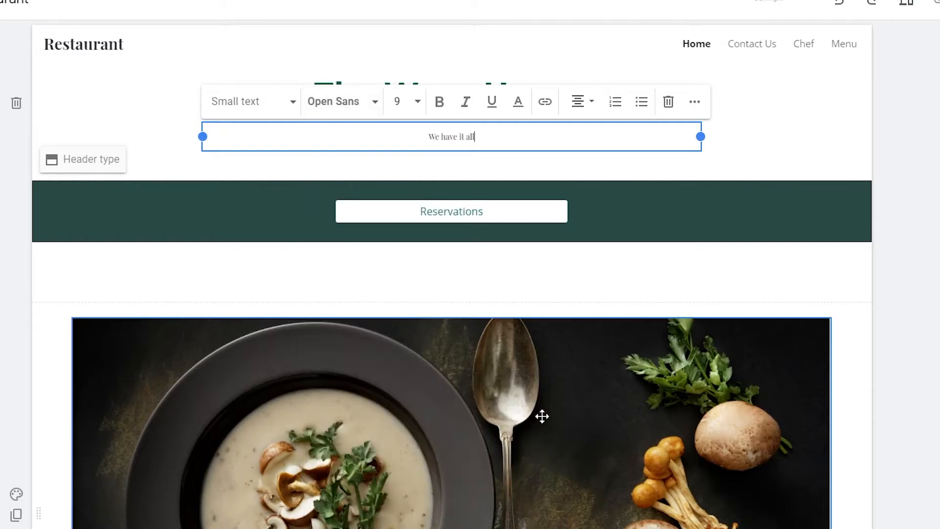
click(537, 59)
click(574, 98)
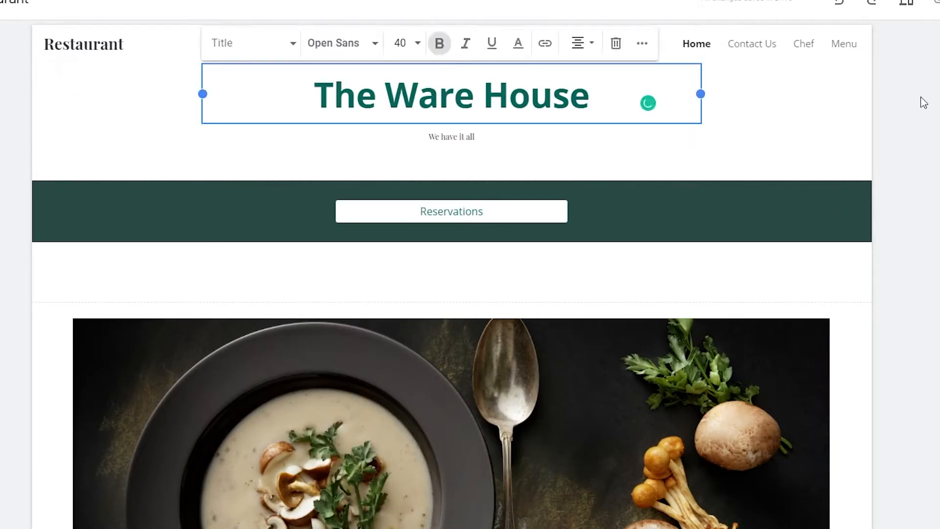
click(920, 99)
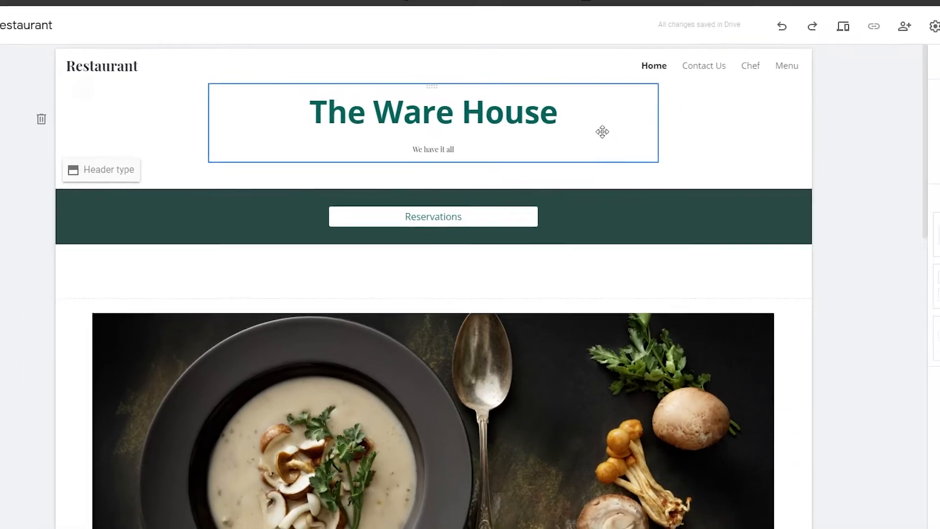
Examine the elements available for insertion, from text boxes, images and layouts down to Docs, Slides, Sheets and Forms
scroll(656, 120, down, 1)
scroll(559, 156, up, 1)
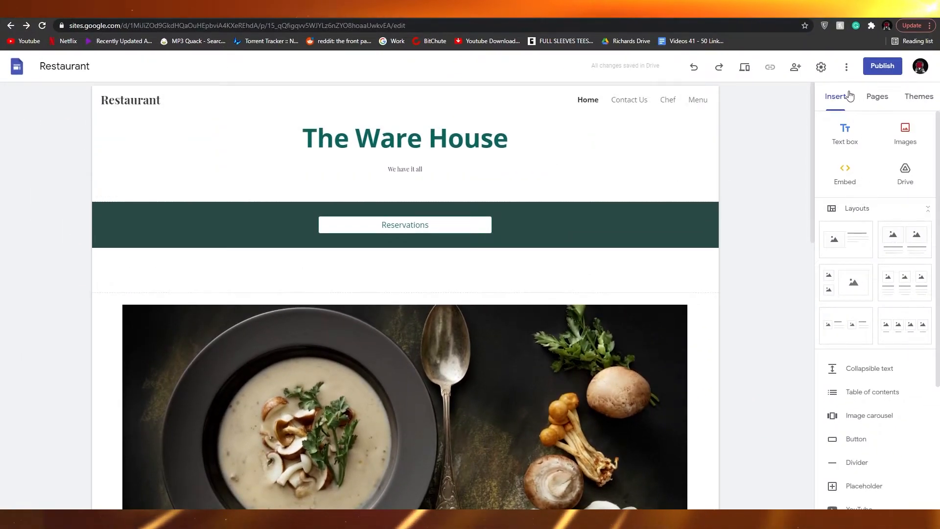
scroll(852, 213, down, 4)
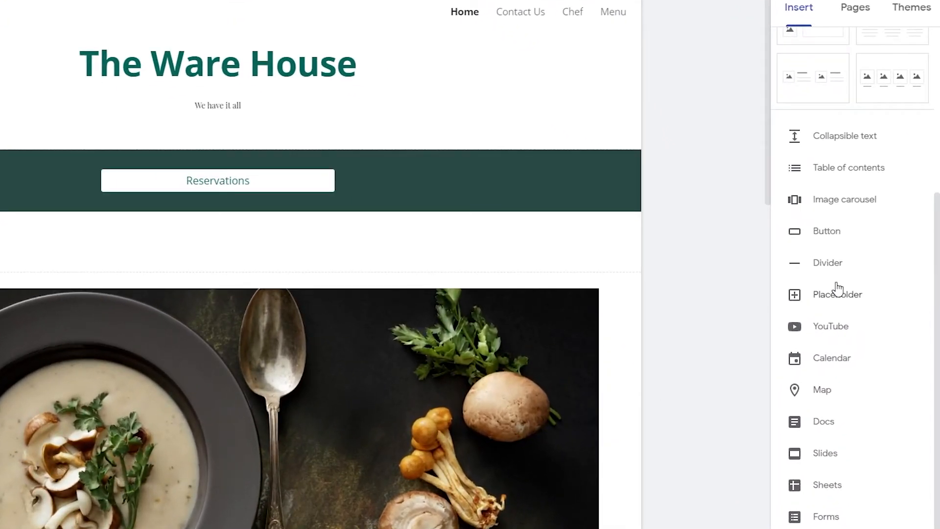
scroll(838, 290, up, 5)
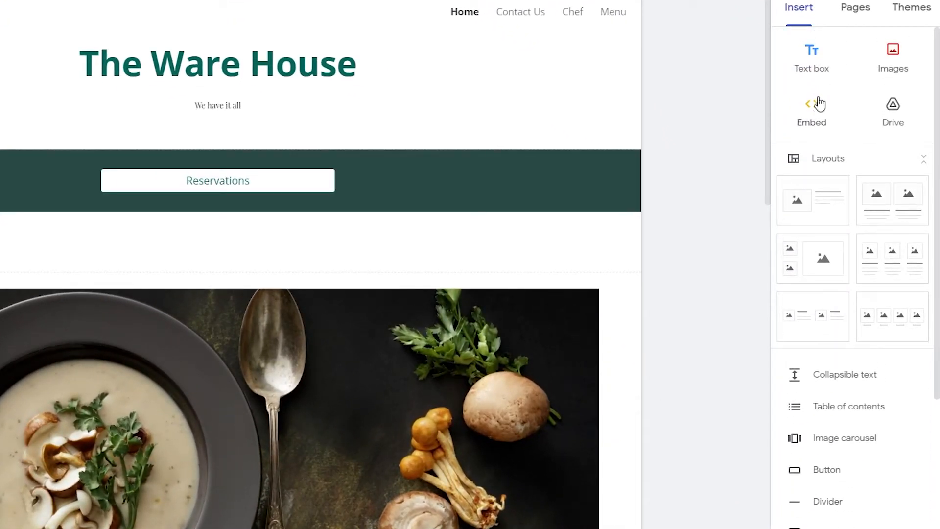
scroll(910, 285, down, 3)
scroll(902, 272, up, 2)
scroll(902, 271, down, 4)
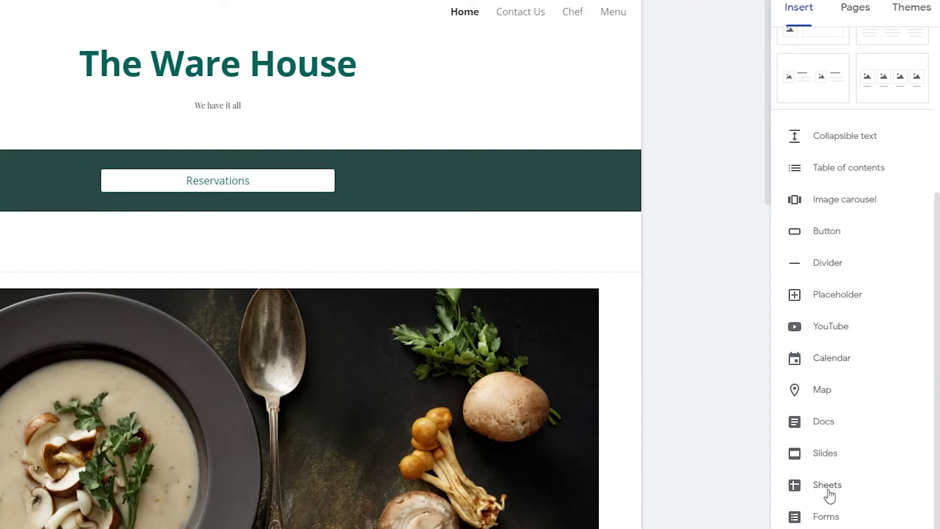
scroll(829, 509, up, 5)
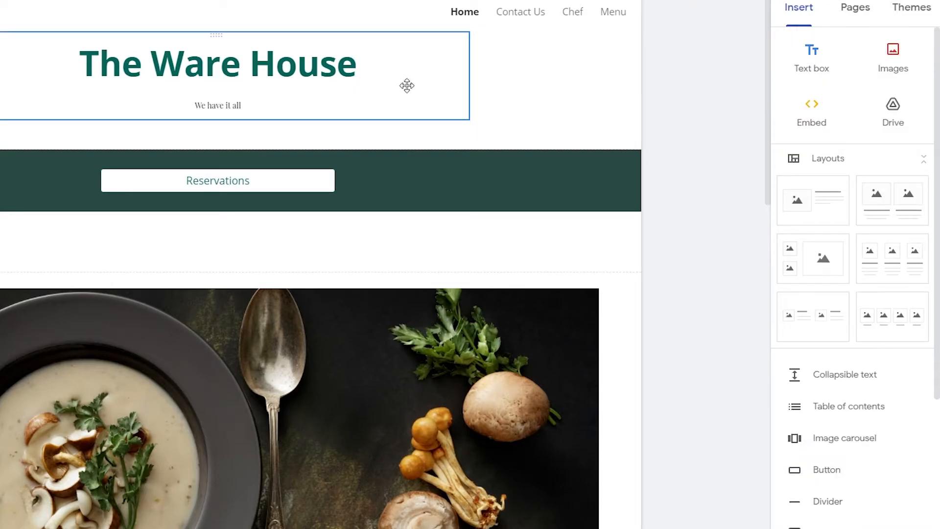
scroll(844, 304, down, 2)
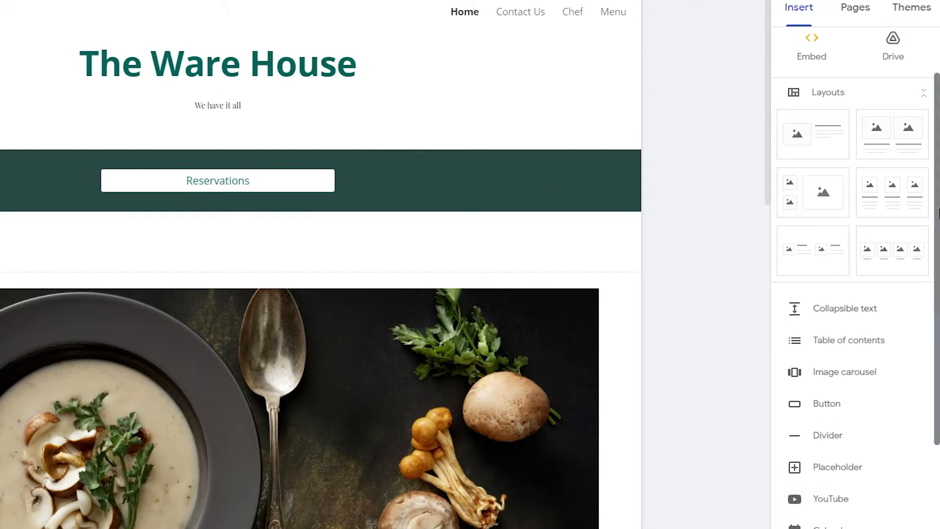
scroll(841, 323, down, 4)
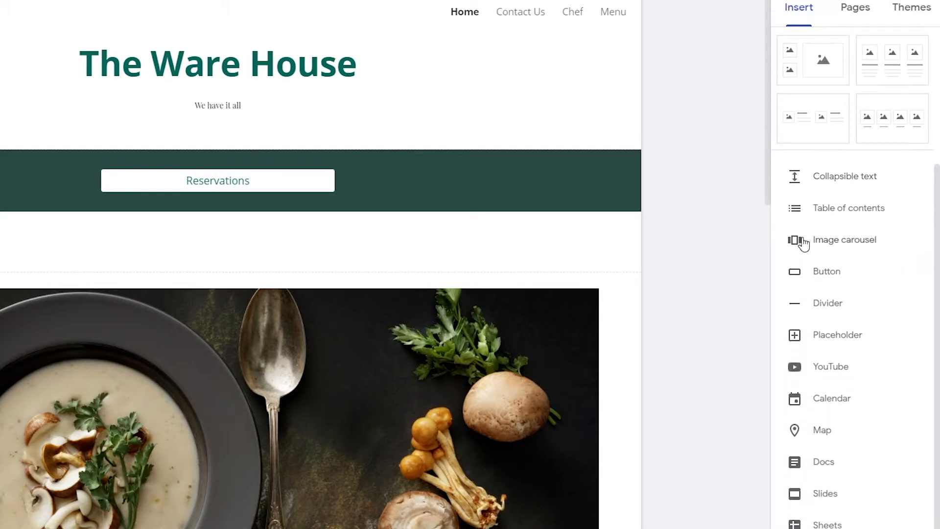
scroll(840, 286, up, 6)
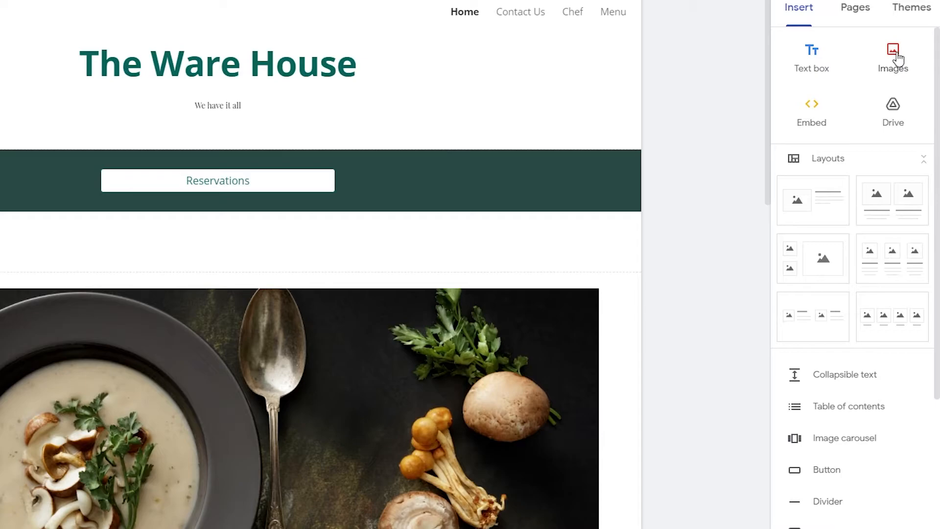
View the site's page list and its theme options without changing them
click(854, 9)
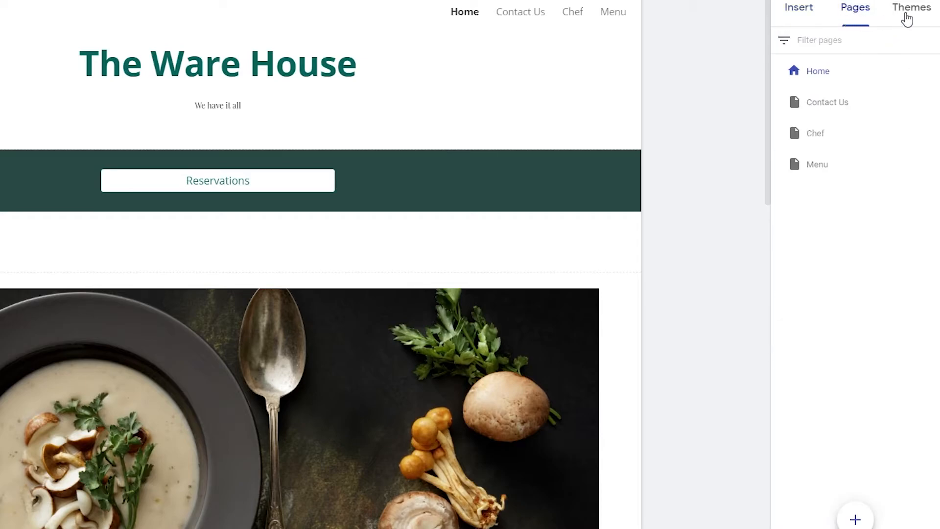
click(925, 13)
click(431, 69)
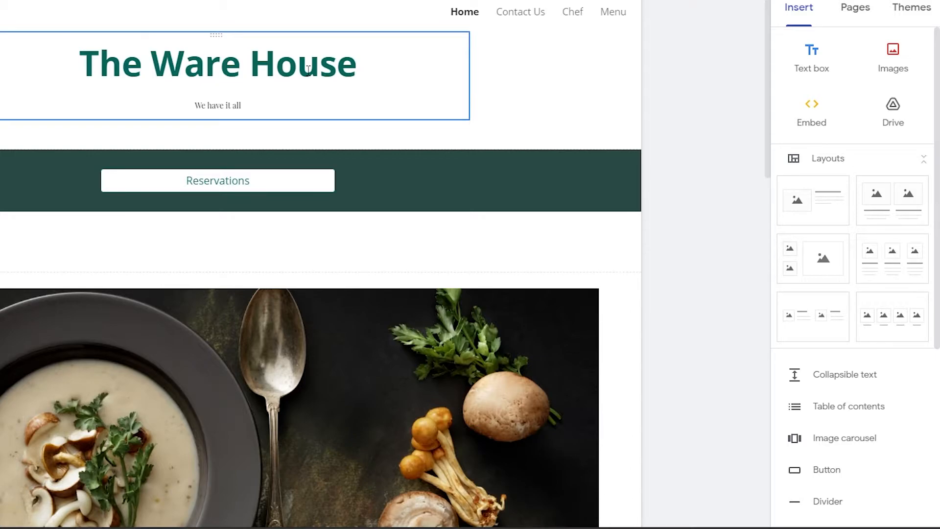
Insert an image of two white polo shirts on black into the header, using a Google image search for "shirt design"
double_click(550, 72)
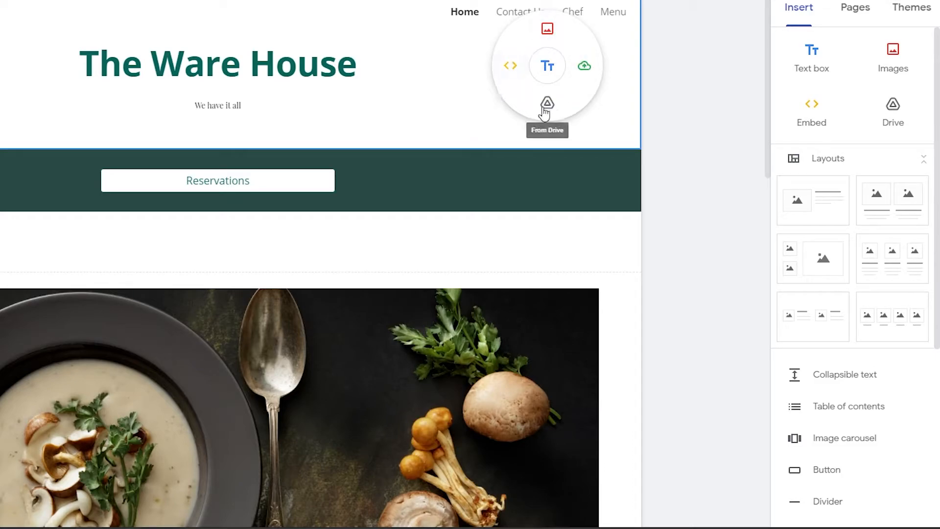
click(551, 29)
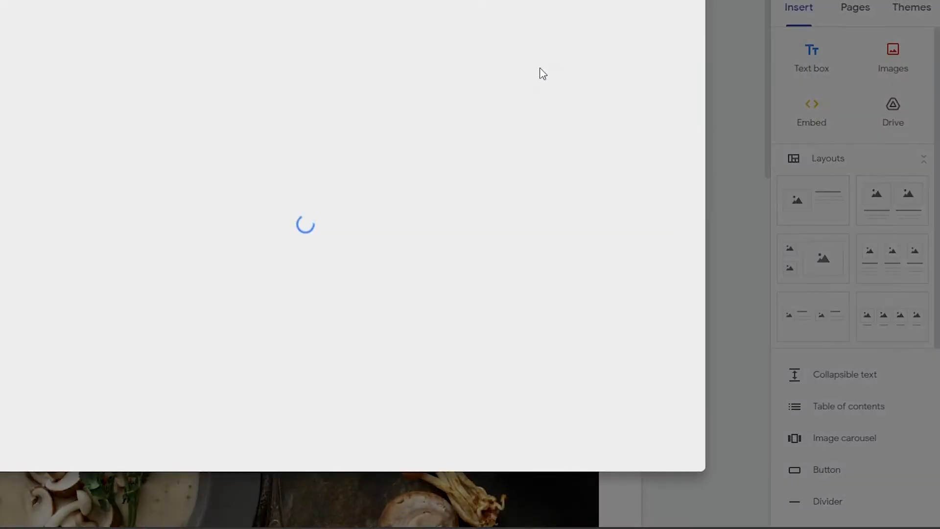
click(118, 47)
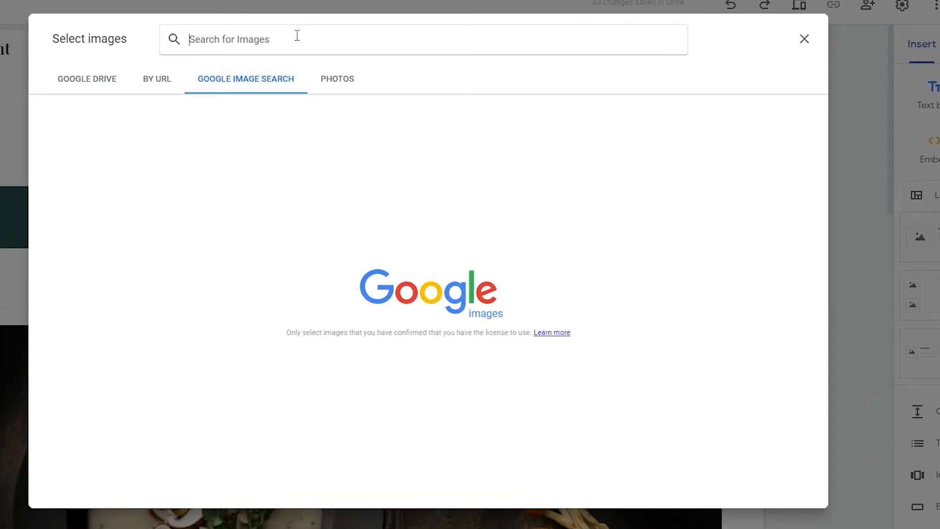
text(shirt design)
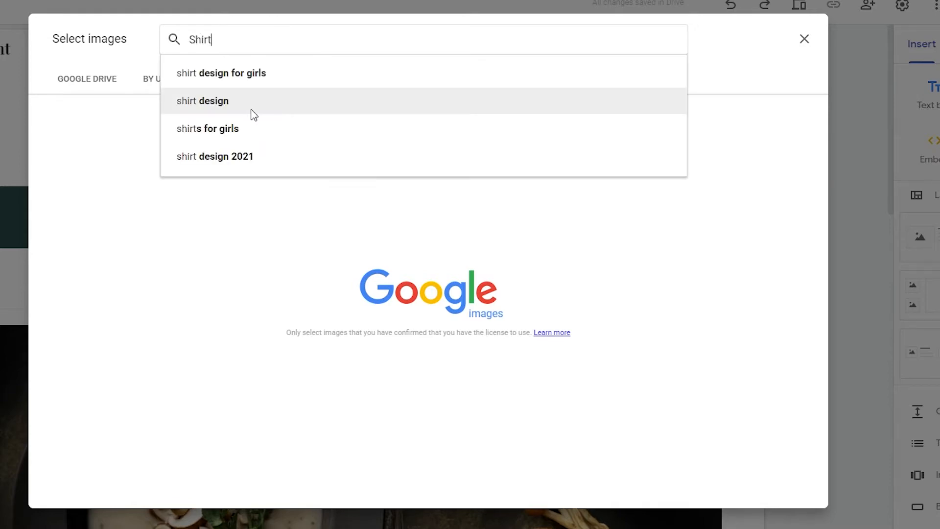
click(251, 109)
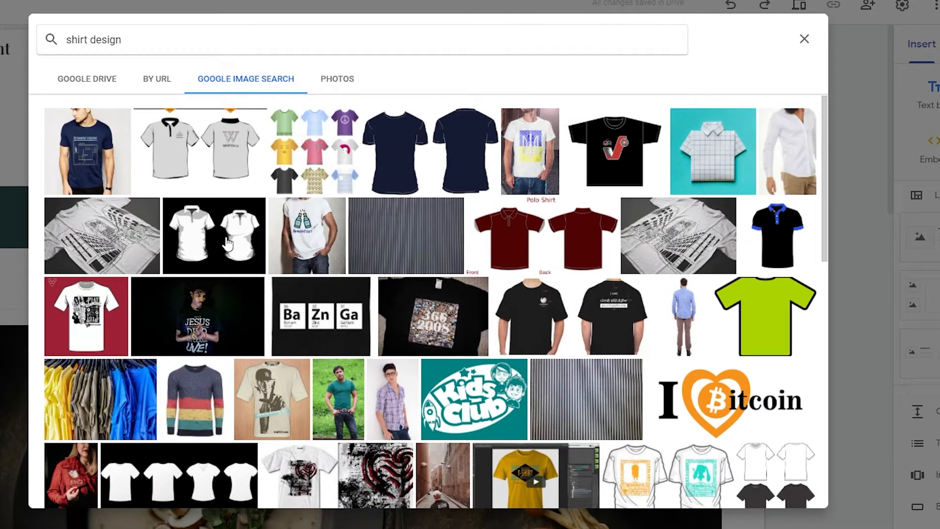
click(227, 243)
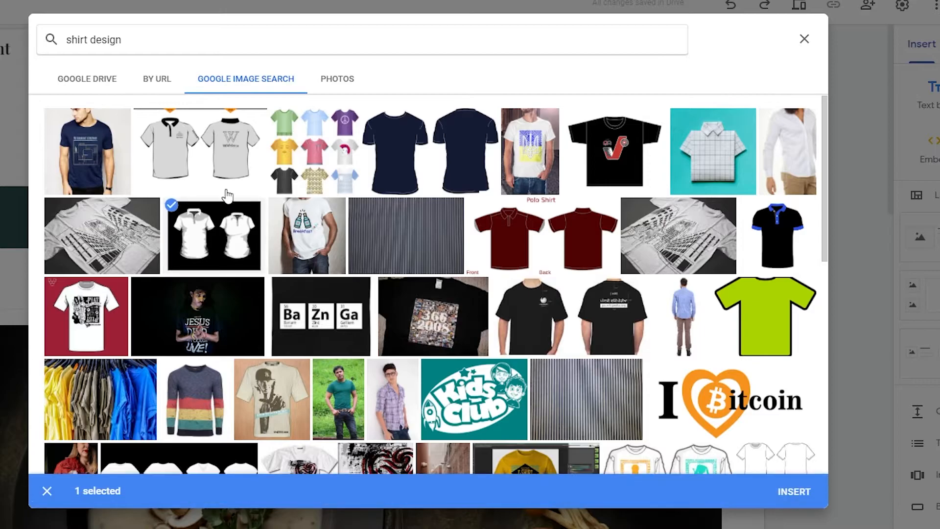
click(794, 492)
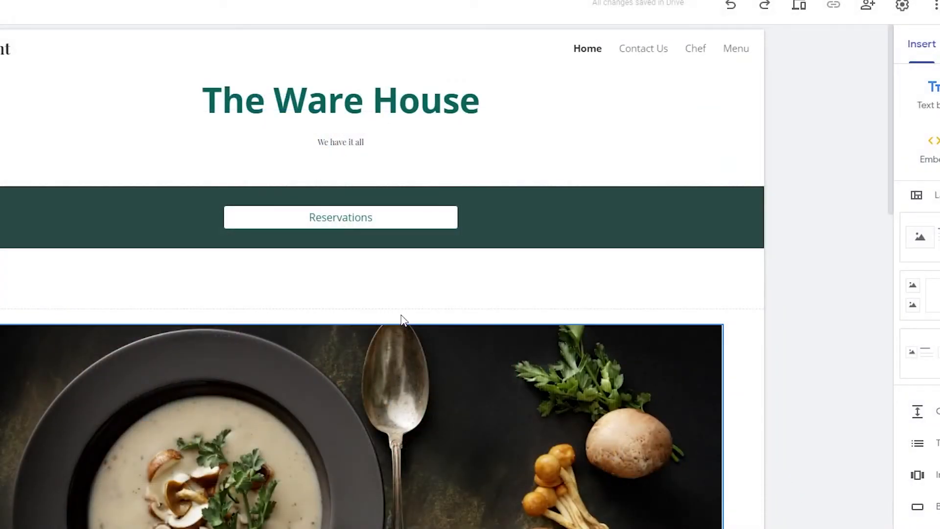
Place the shirt image beside "The Ware House" title in the header and widen it towards the title
drag(418, 271, 600, 140)
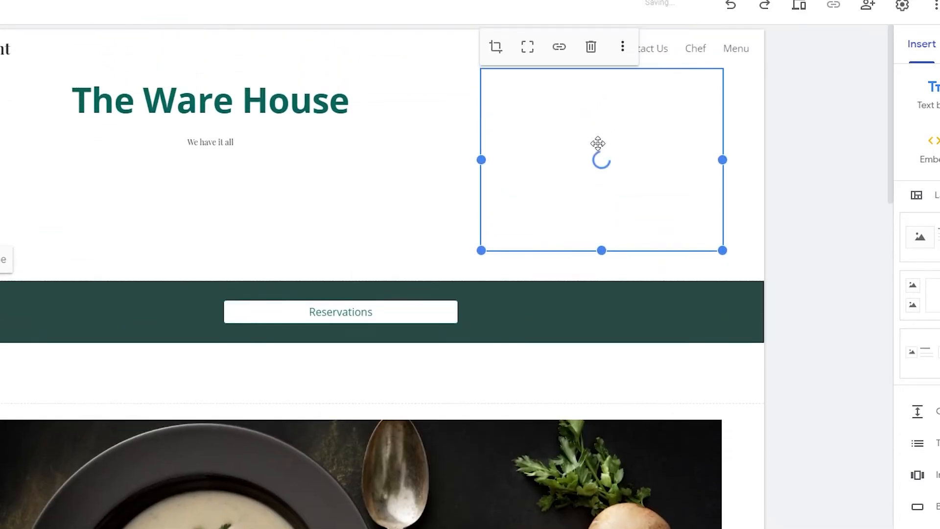
drag(480, 162, 394, 195)
click(90, 176)
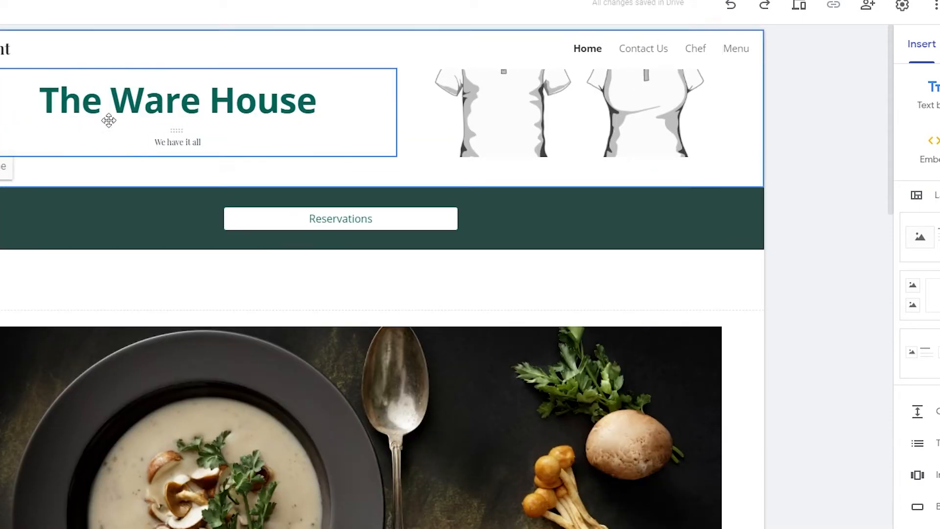
Rearrange the header so the title and tagline are centred above a full-width shirt image, and increase the image's height
drag(139, 110, 413, 142)
drag(341, 244, 357, 398)
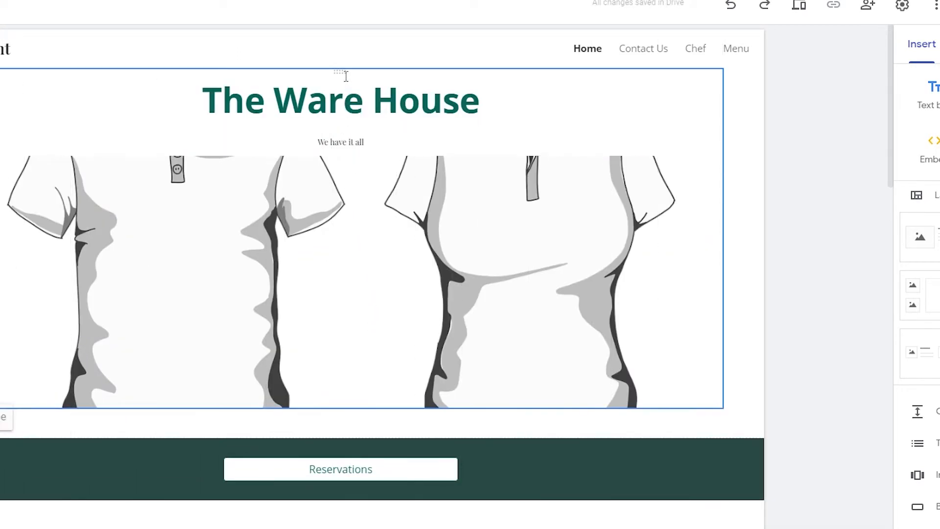
drag(339, 72, 270, 105)
scroll(392, 212, down, 3)
scroll(393, 212, up, 3)
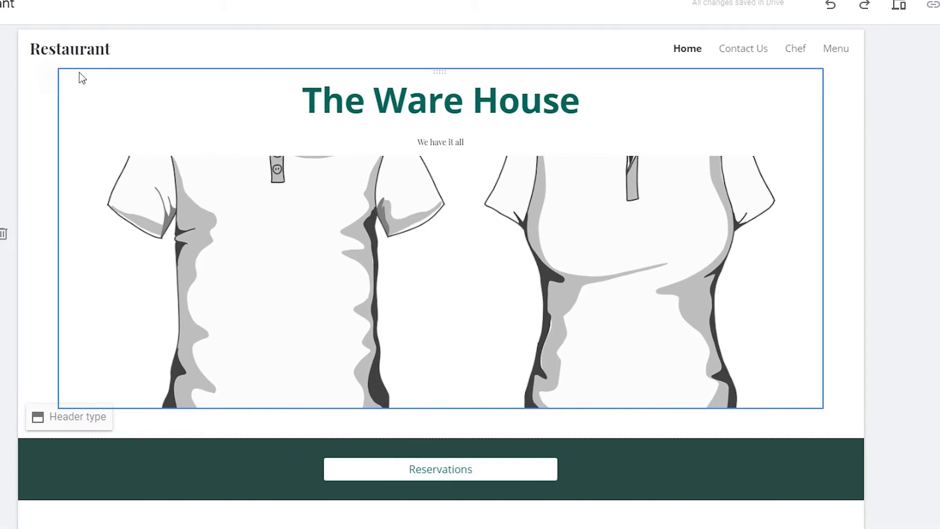
Open the image selection for the site's logo in the brand images settings
double_click(91, 44)
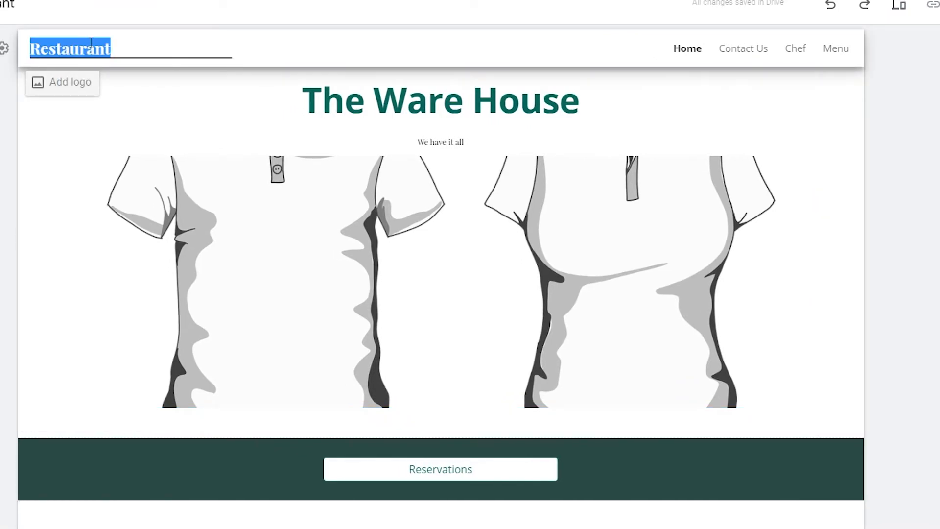
click(60, 87)
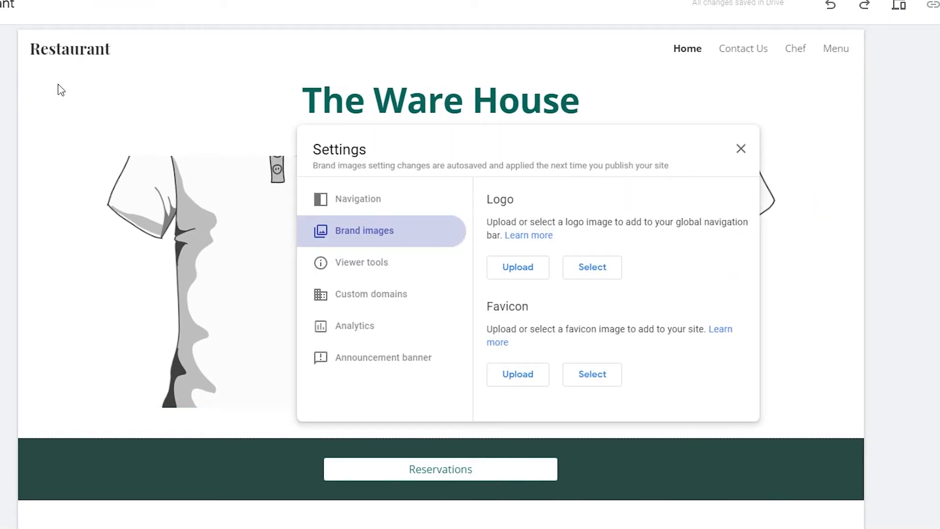
click(542, 267)
click(472, 254)
click(604, 269)
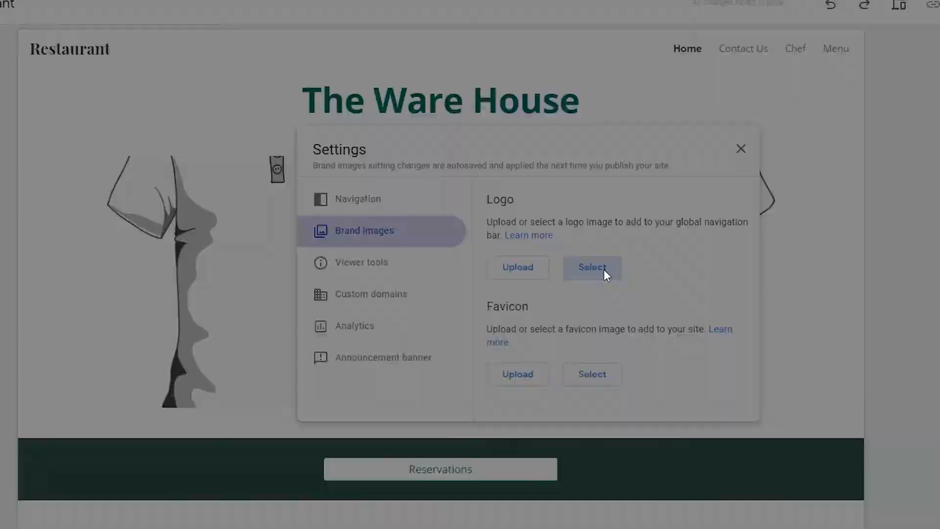
Search Google Images for "Shirt logos" to find a logo image
click(346, 78)
text(Shirt)
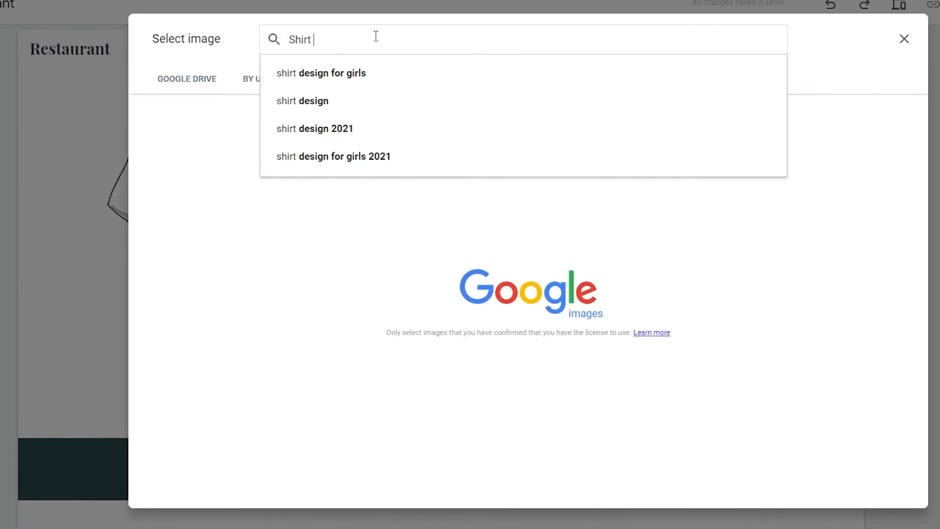
text( logos)
key(Return)
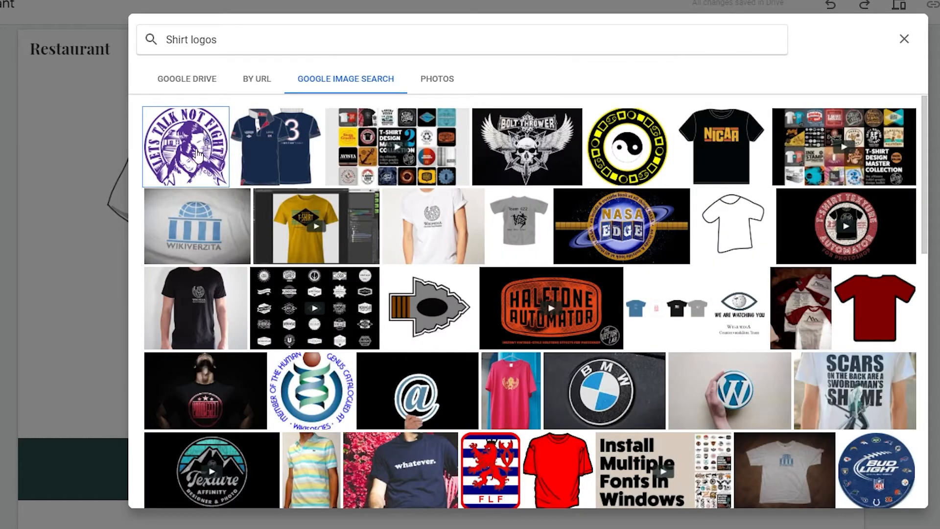
Insert the plain white T-shirt outline from the search results as the site's logo and close the settings
scroll(770, 349, down, 2)
scroll(769, 349, up, 2)
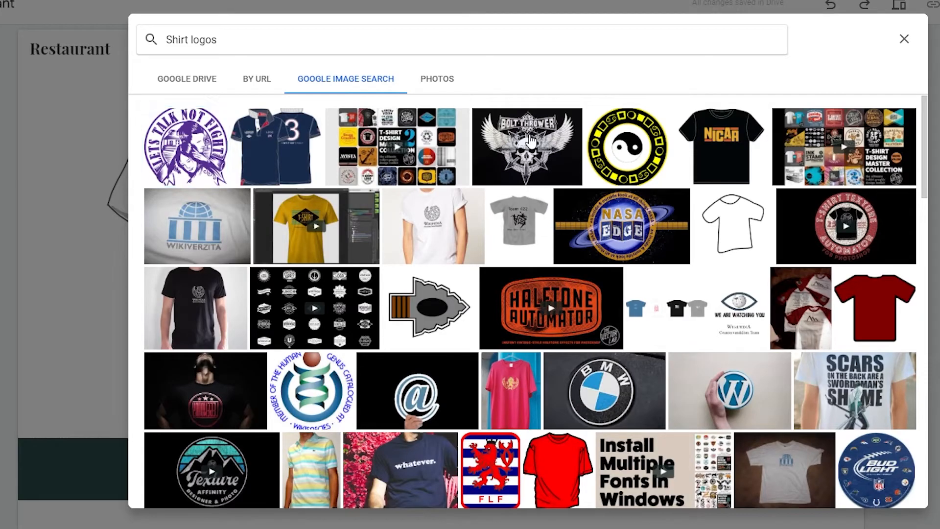
click(531, 142)
click(754, 252)
click(728, 226)
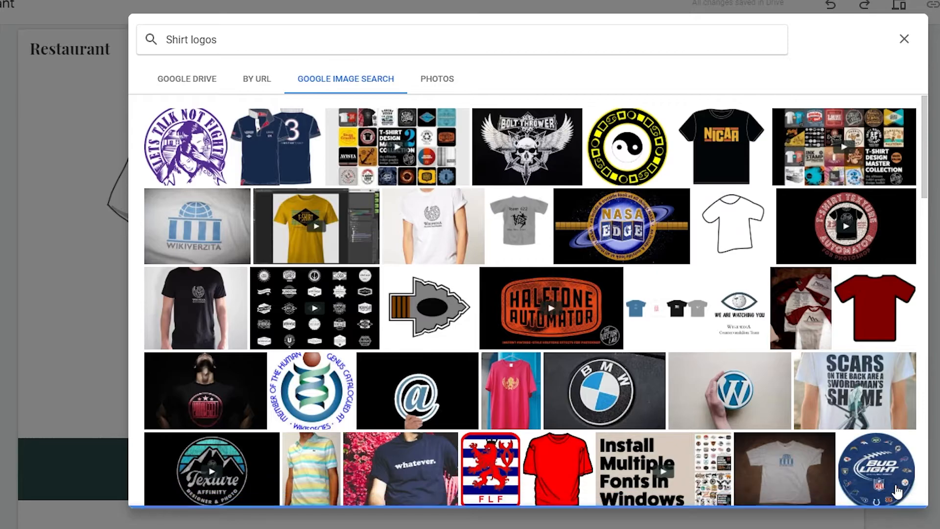
click(731, 243)
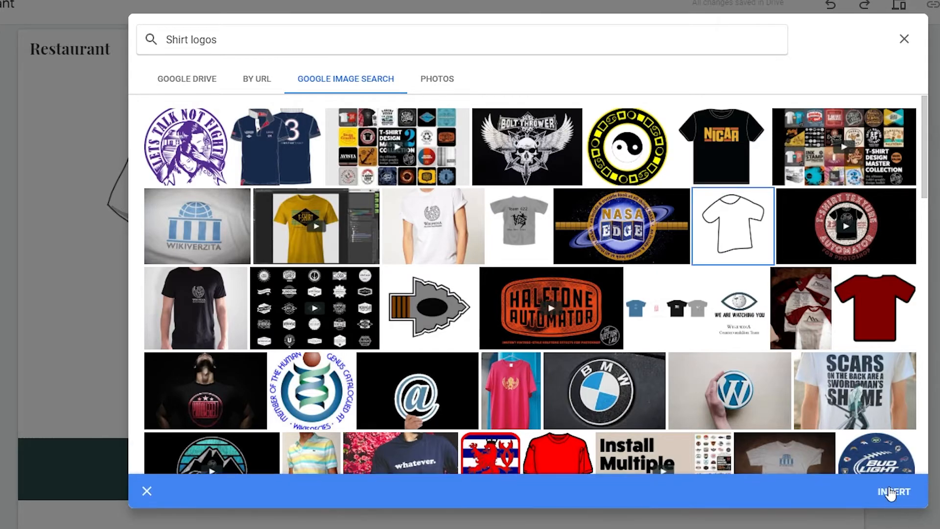
click(893, 492)
scroll(613, 296, down, 2)
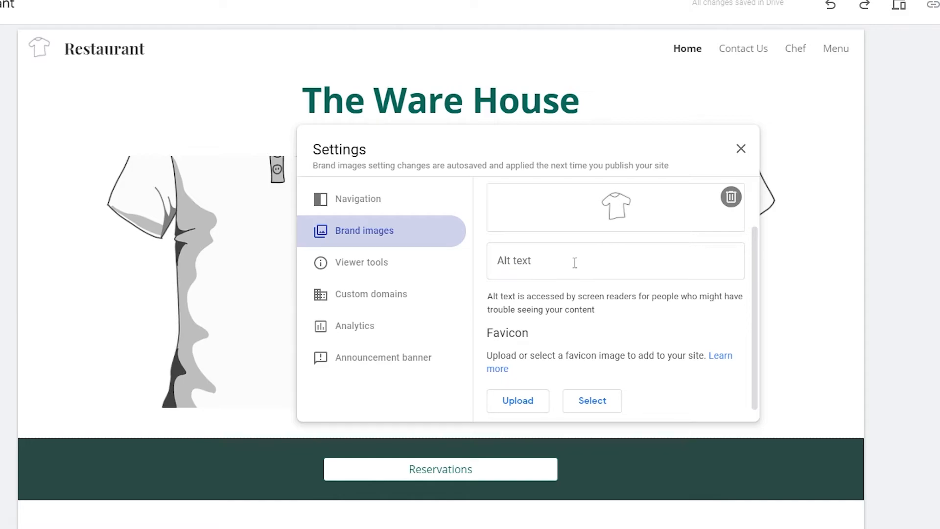
scroll(562, 332, up, 3)
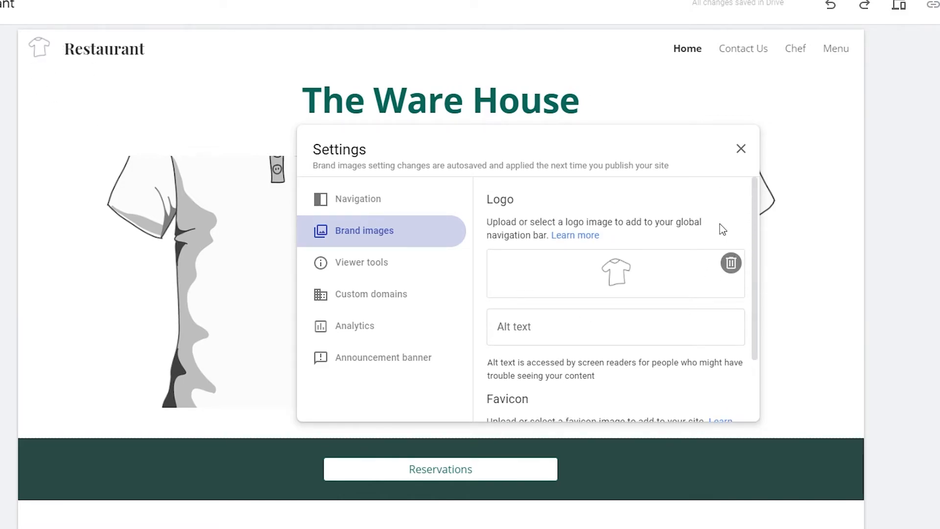
click(749, 146)
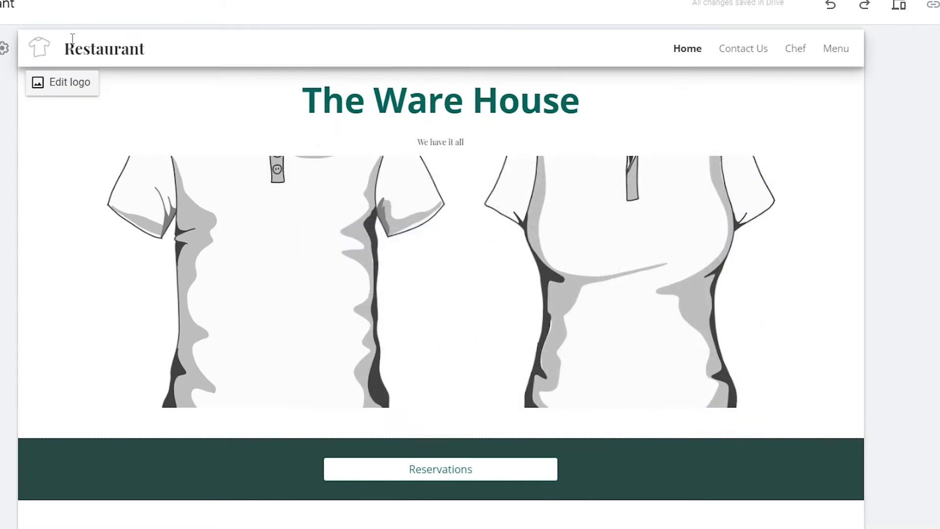
Clear the site name "Restaurant" next to the logo in the navigation bar
click(81, 48)
click(42, 125)
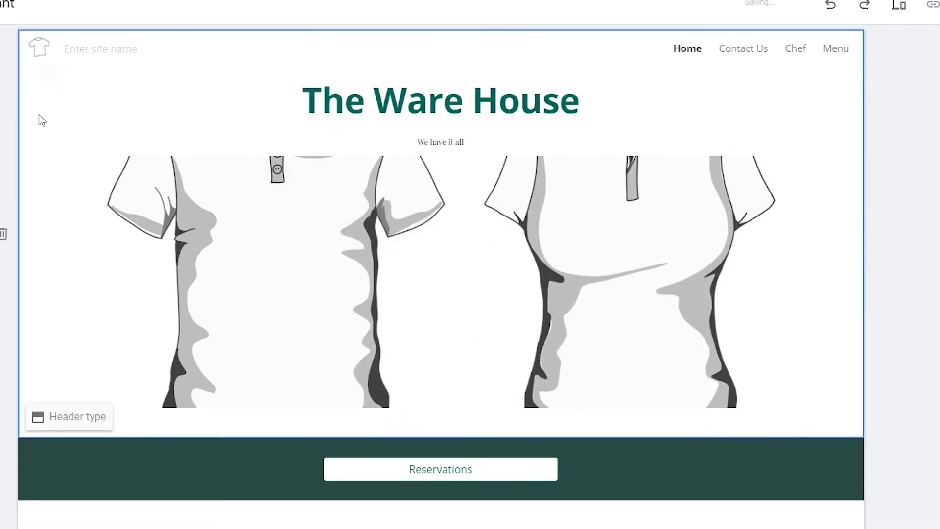
click(769, 108)
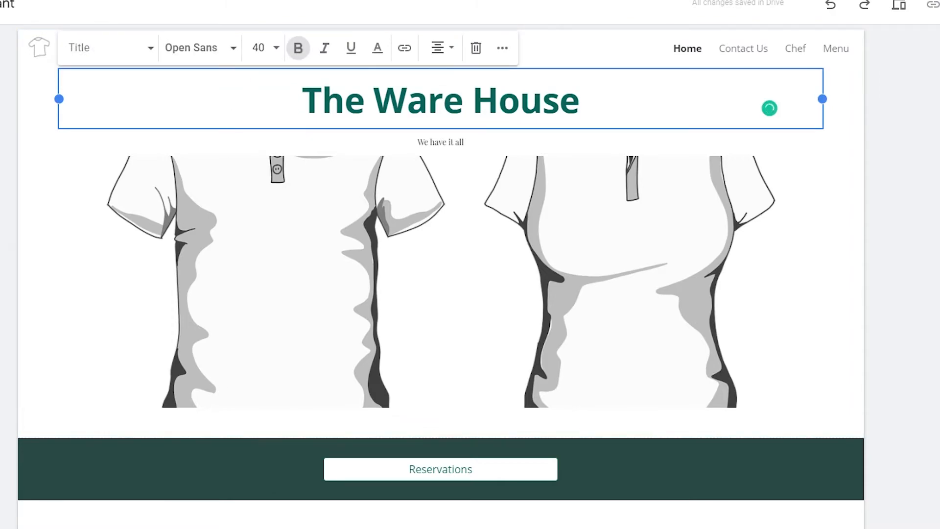
click(297, 205)
Rename the "Reservations" button below the header as "Sale"
scroll(321, 303, down, 6)
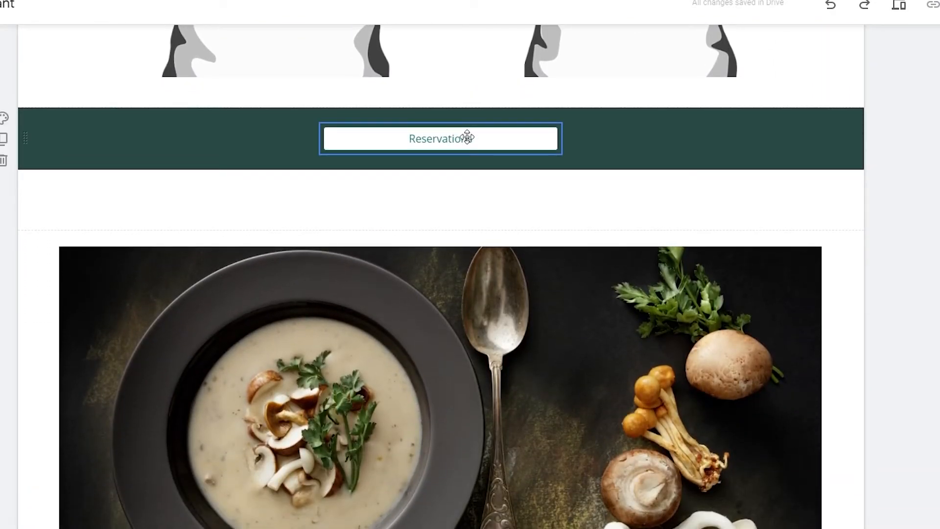
click(467, 138)
click(414, 100)
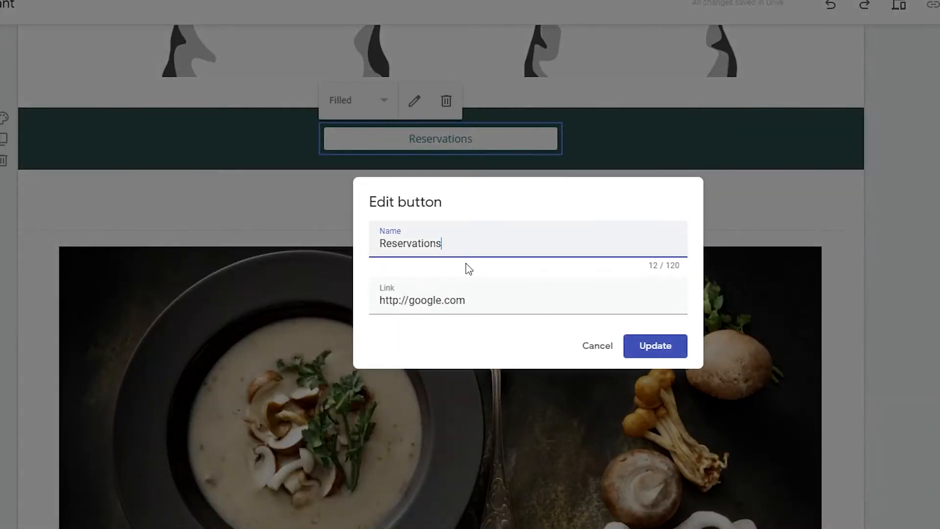
click(661, 346)
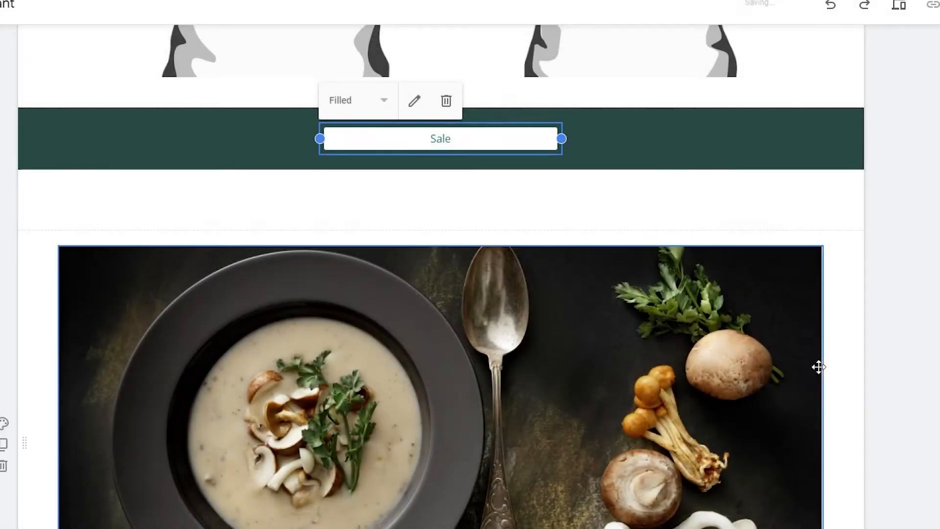
click(909, 149)
Delete the soup dish image and its caption from the section below the "Sale" button
scroll(491, 137, down, 5)
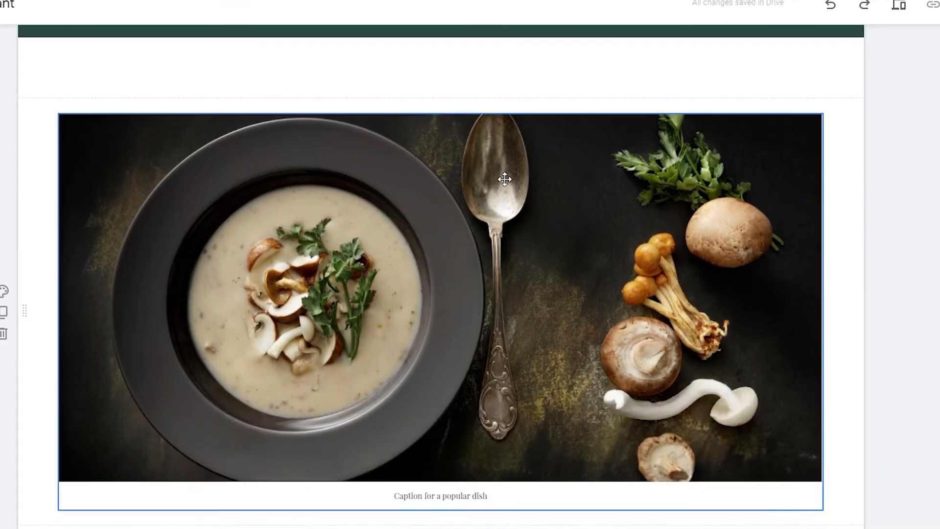
click(496, 182)
scroll(536, 303, up, 1)
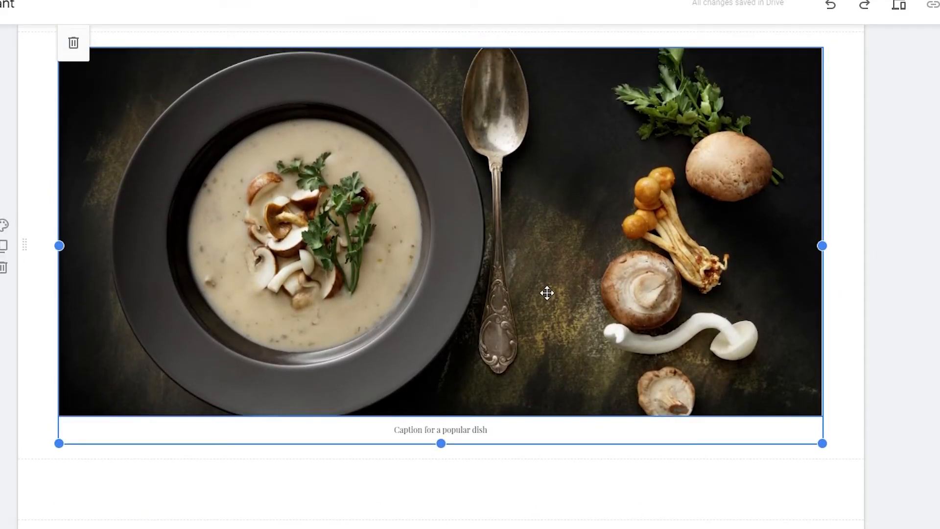
click(73, 43)
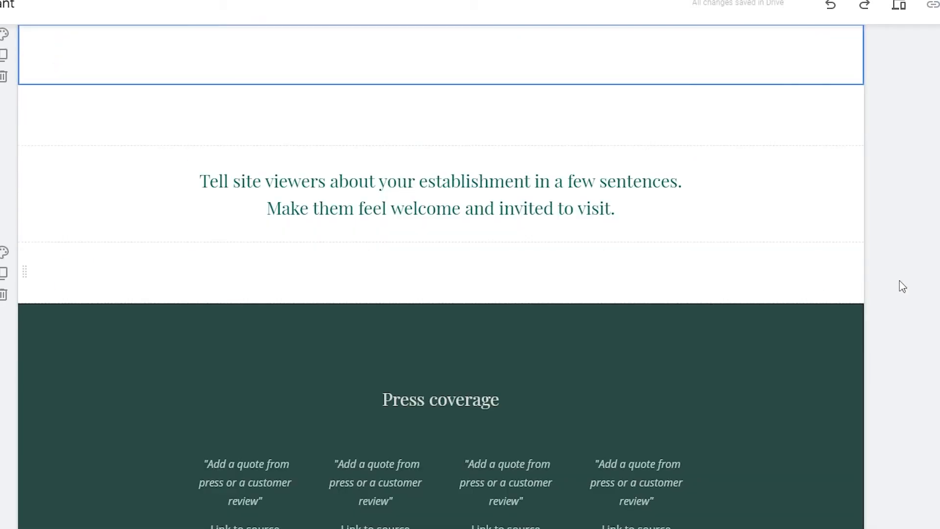
Start an image carousel for the page and open the selection of existing images for it
scroll(813, 260, up, 3)
click(549, 245)
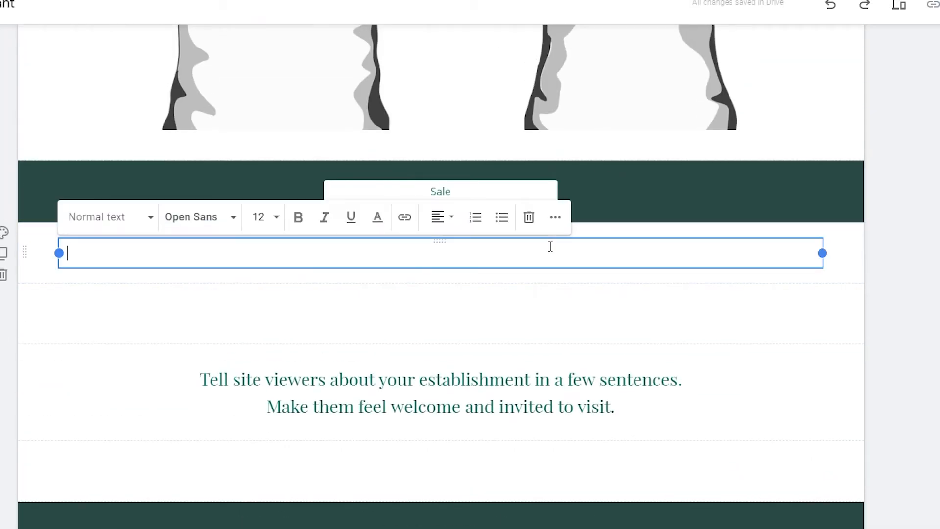
click(903, 386)
scroll(919, 369, down, 2)
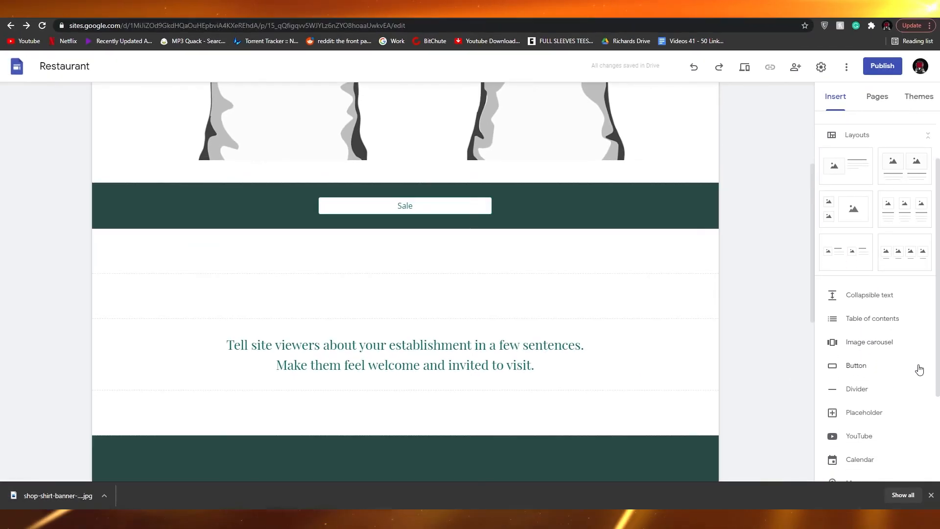
click(866, 316)
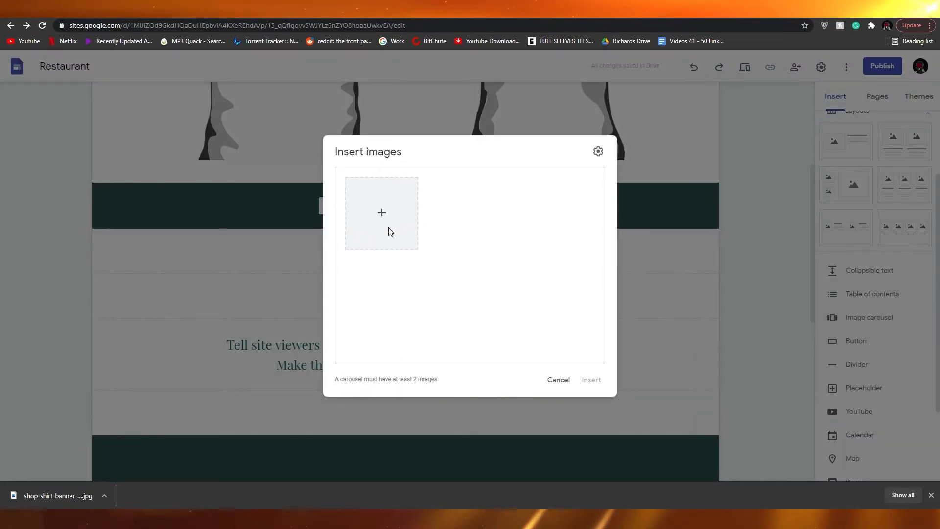
click(382, 211)
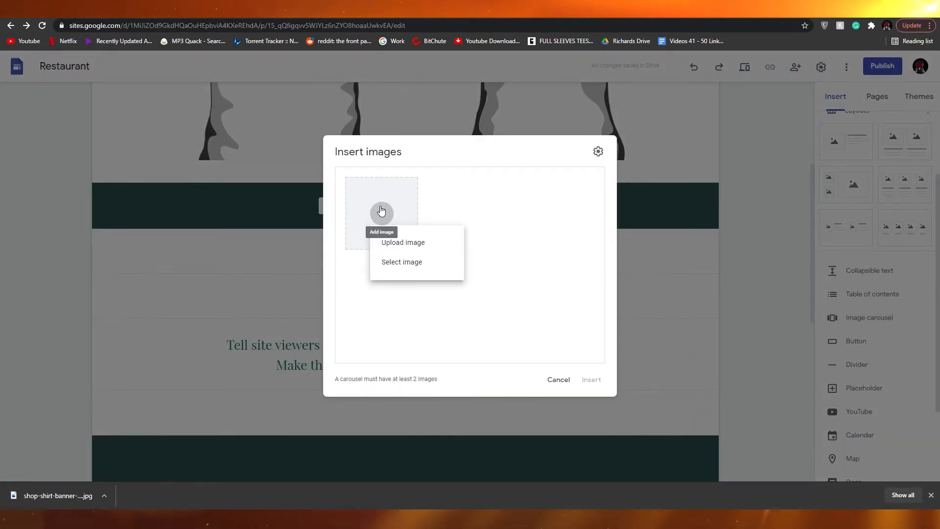
click(422, 262)
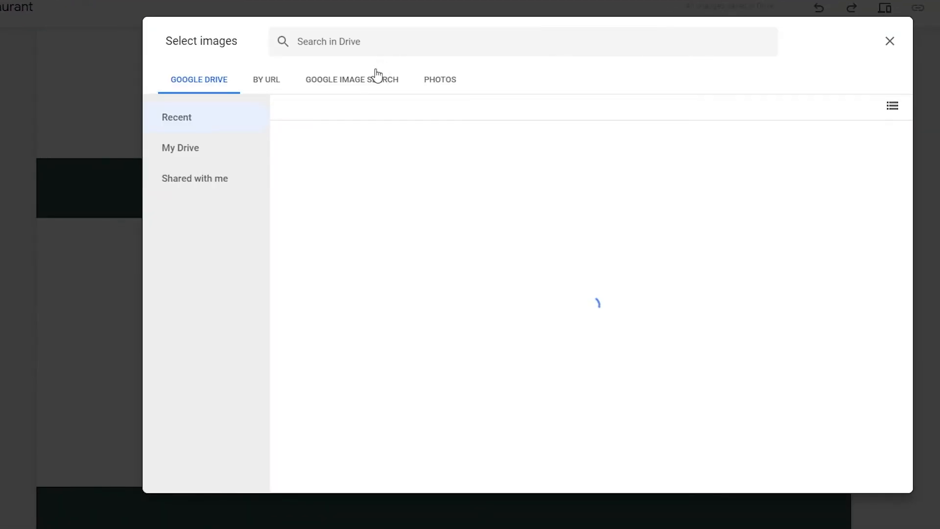
Search Google Images for "shirt design" to find carousel pictures
click(353, 125)
text(Shi)
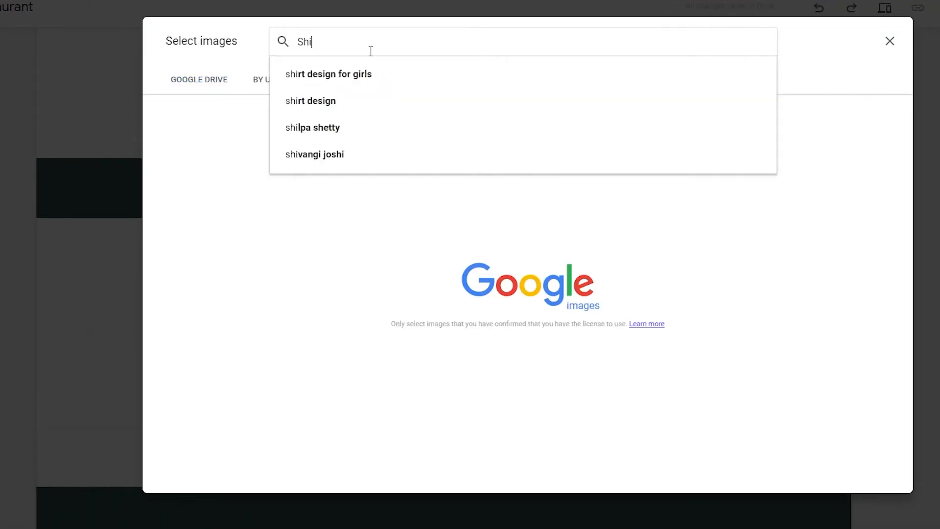
click(382, 101)
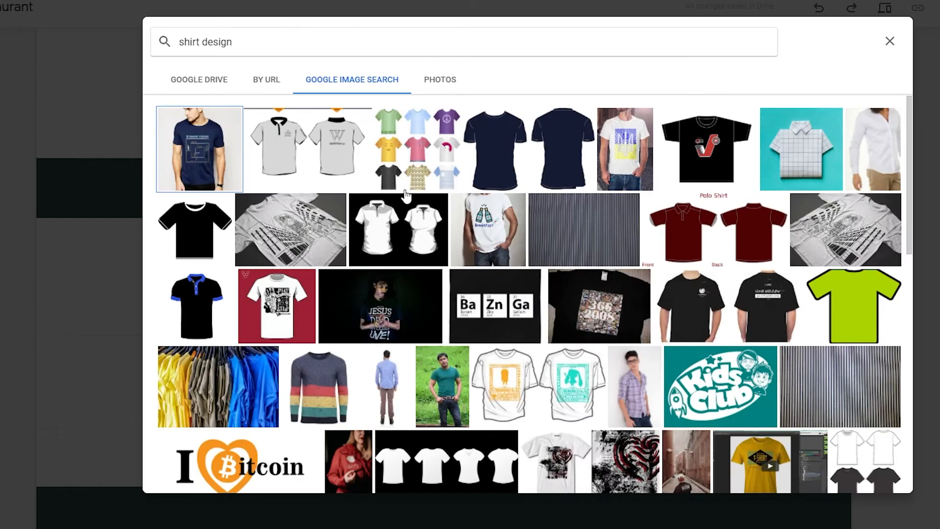
Select the red T-shirt, the blue button-up shirt and the grey "USA" T-shirt photos for the carousel
scroll(413, 300, down, 4)
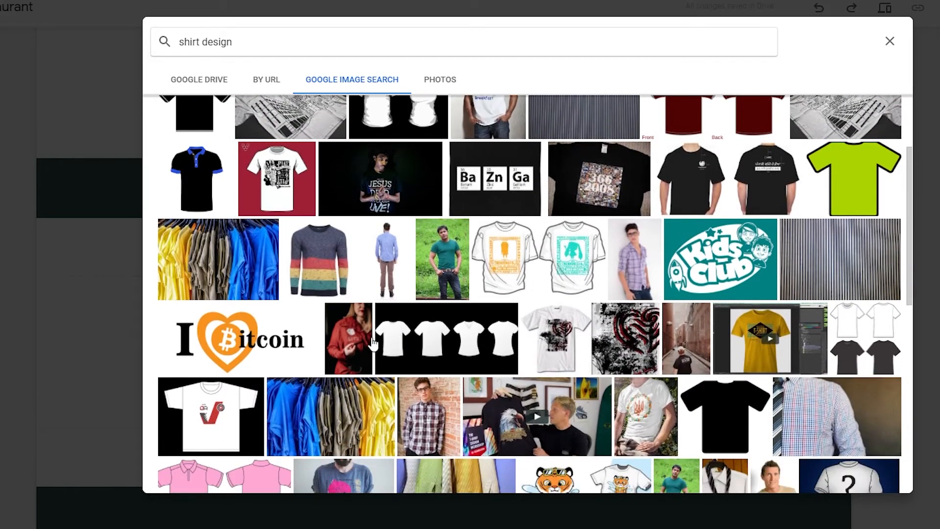
scroll(361, 350, down, 4)
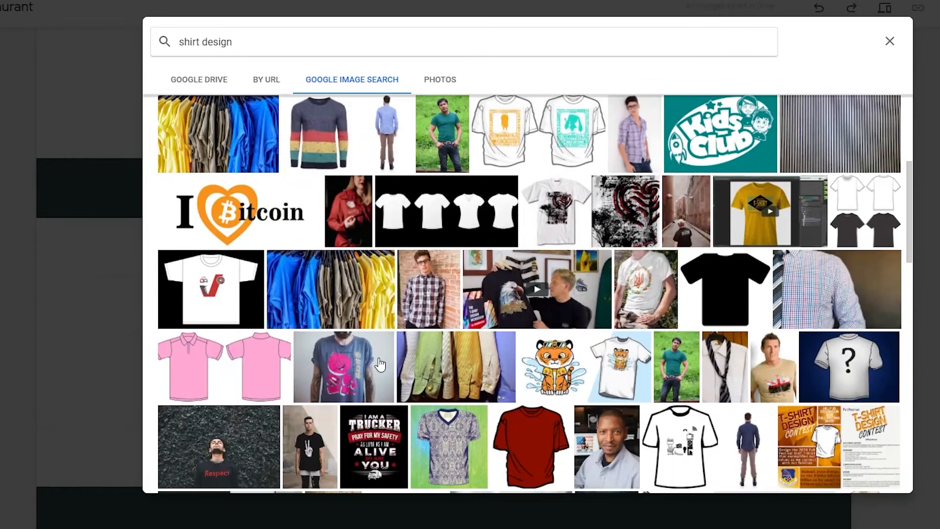
scroll(597, 306, down, 3)
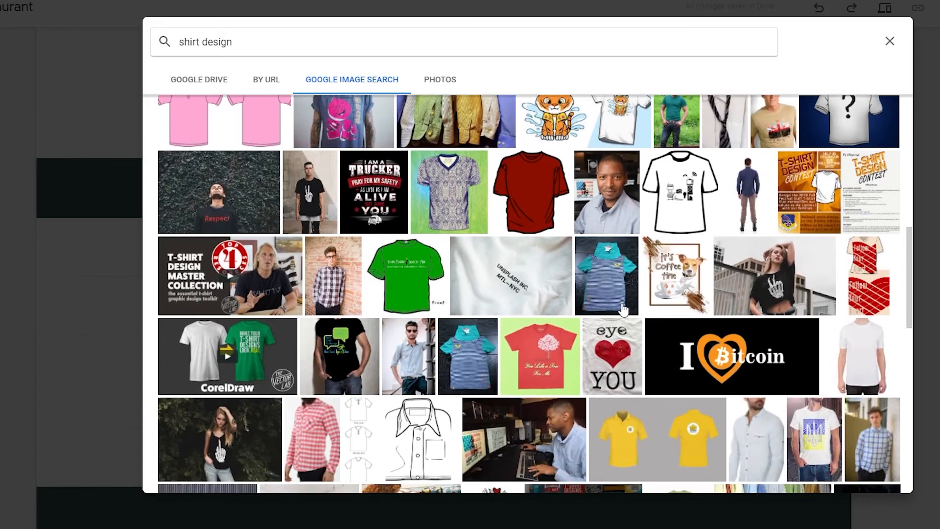
scroll(326, 296, down, 6)
click(346, 375)
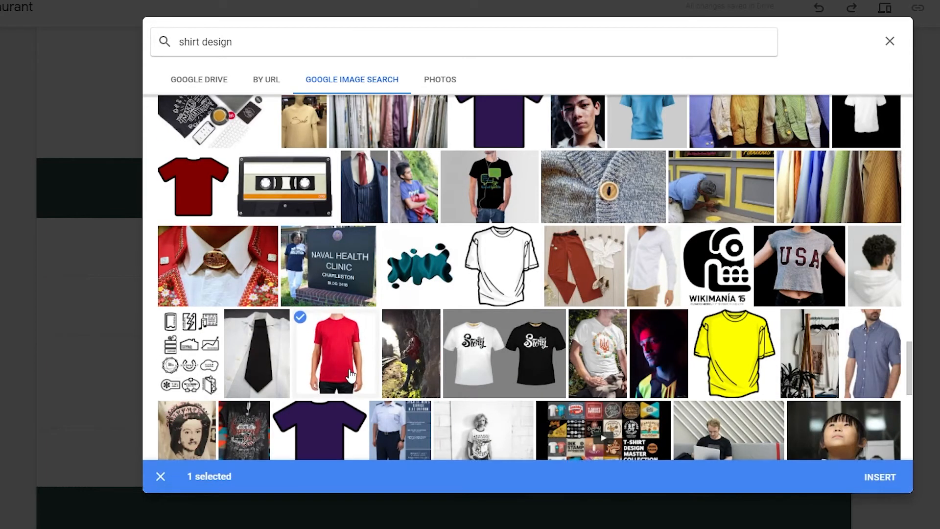
click(870, 353)
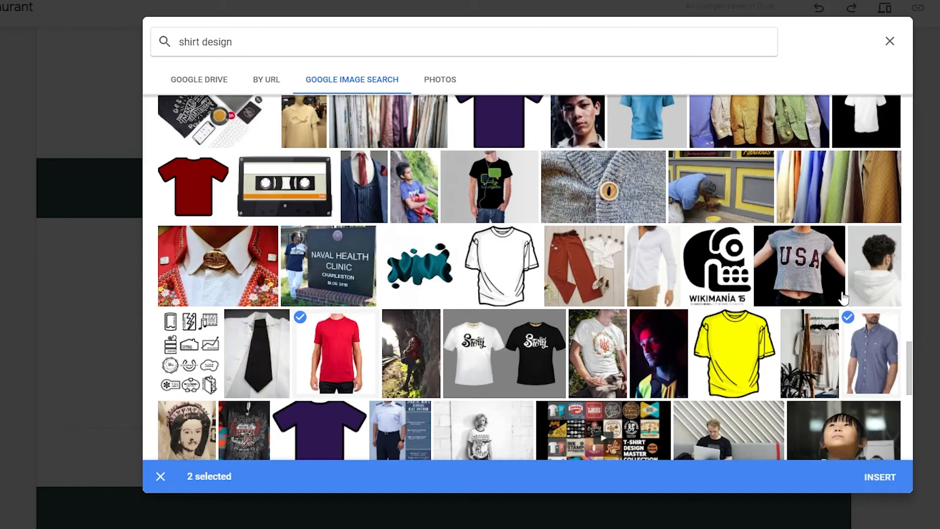
click(809, 262)
Add the black-and-white photo of a woman in a printed T-shirt and the white bottle-print T-shirt to the selection
scroll(526, 247, down, 5)
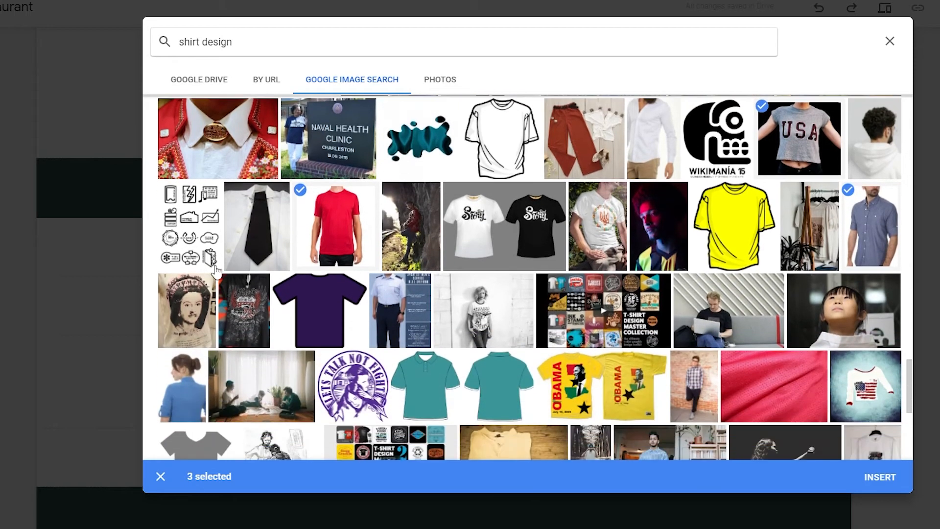
scroll(721, 239, down, 1)
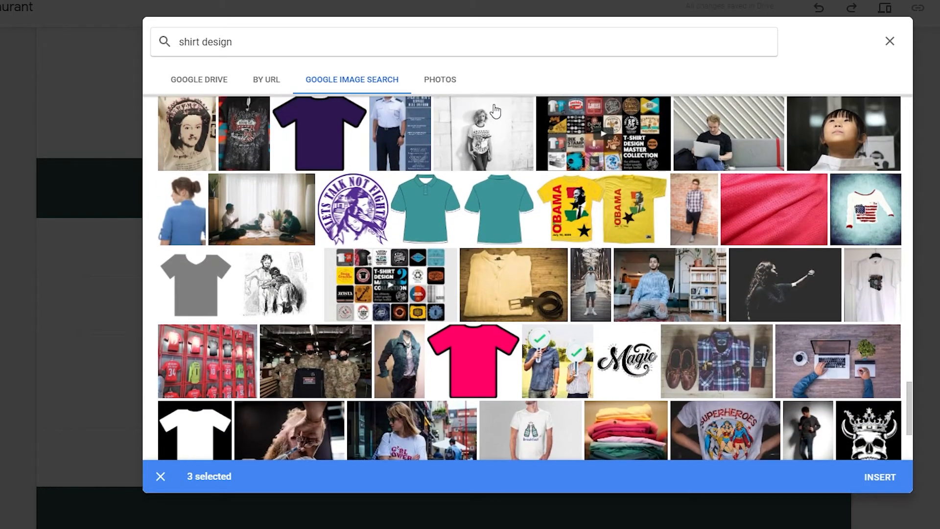
click(489, 164)
scroll(303, 385, down, 3)
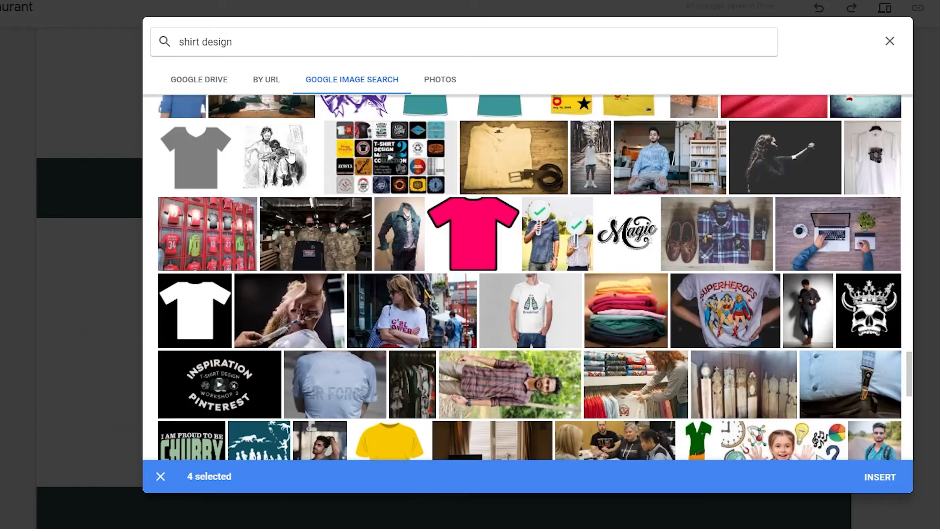
scroll(537, 250, down, 1)
click(535, 251)
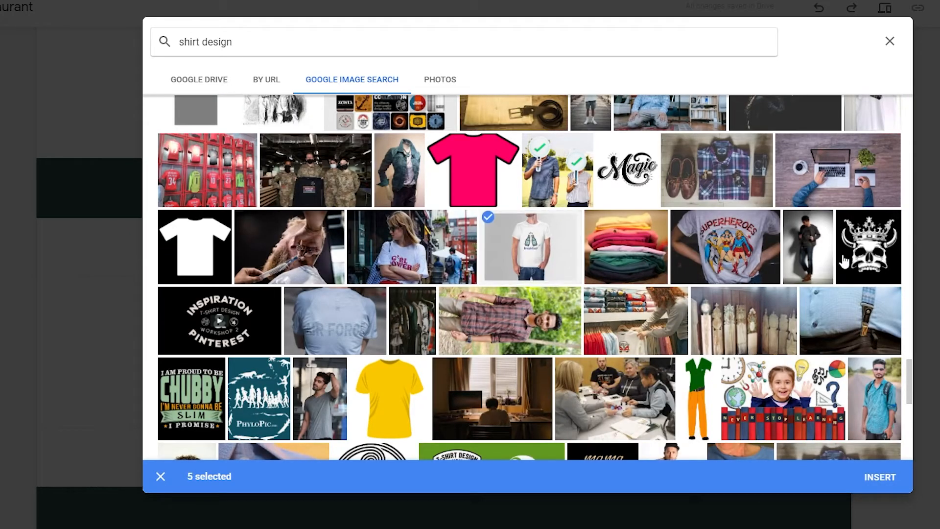
Add the photo of the woman in a yellow T-shirt to the selection and insert the six images as a carousel
scroll(514, 227, down, 2)
scroll(382, 238, down, 4)
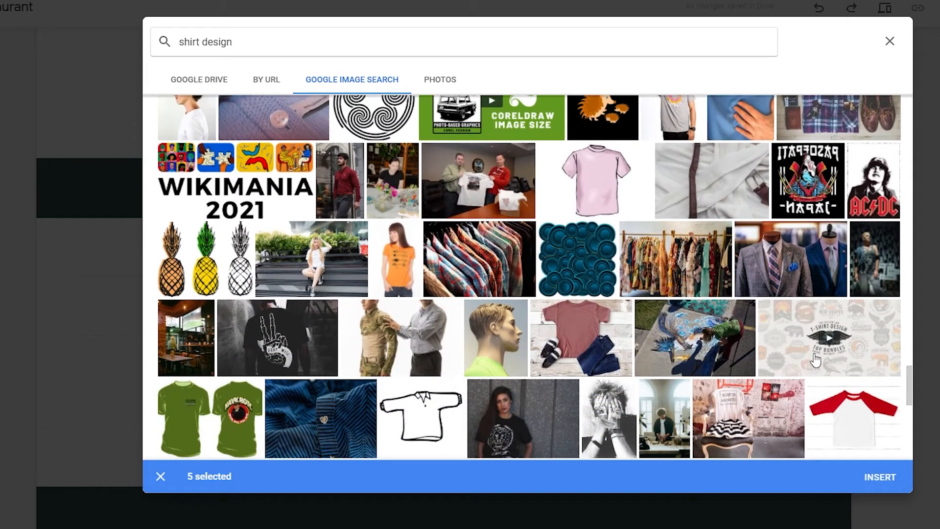
scroll(321, 171, down, 4)
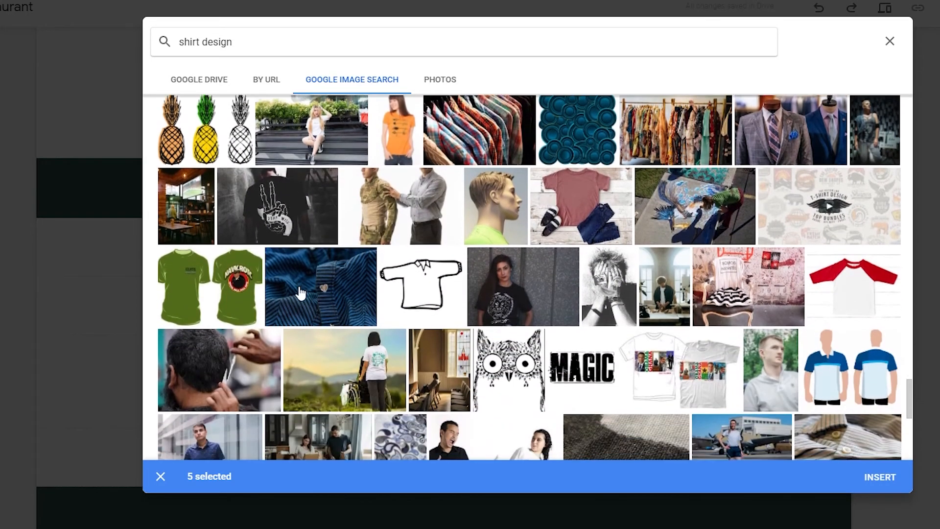
scroll(829, 251, down, 12)
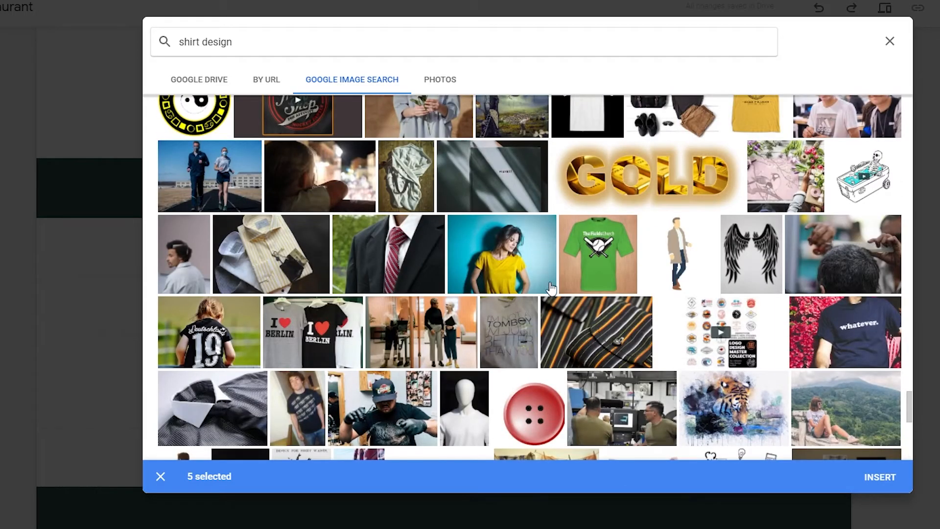
click(550, 287)
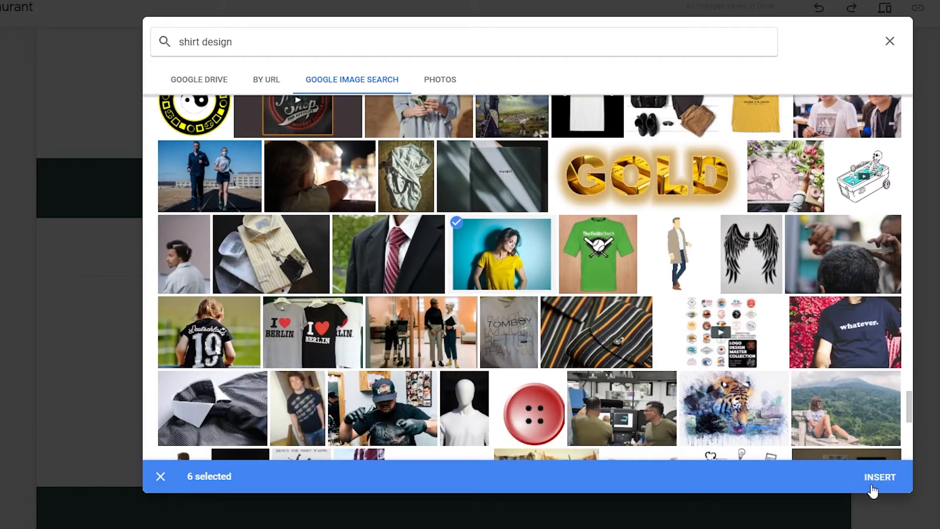
click(880, 481)
click(686, 420)
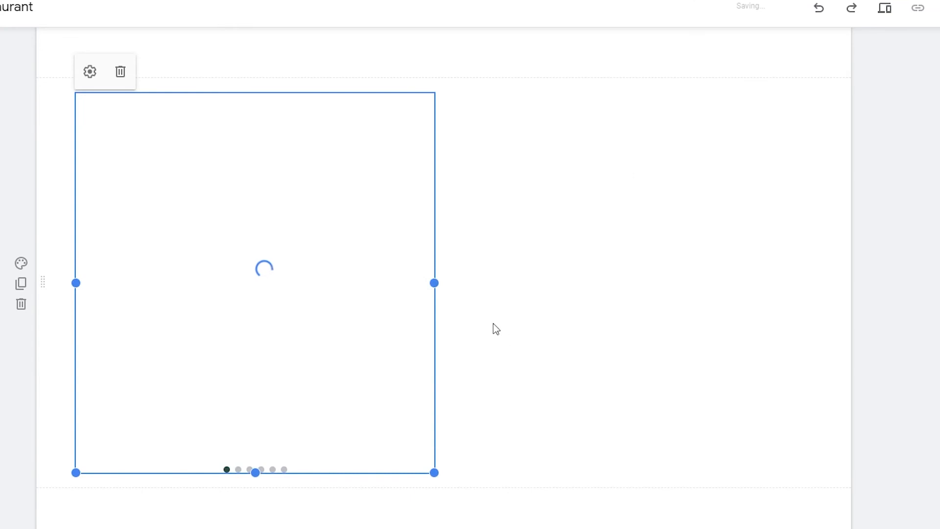
Widen the image carousel to the full content width of the page and slightly reduce its height
scroll(464, 164, up, 6)
scroll(510, 359, down, 8)
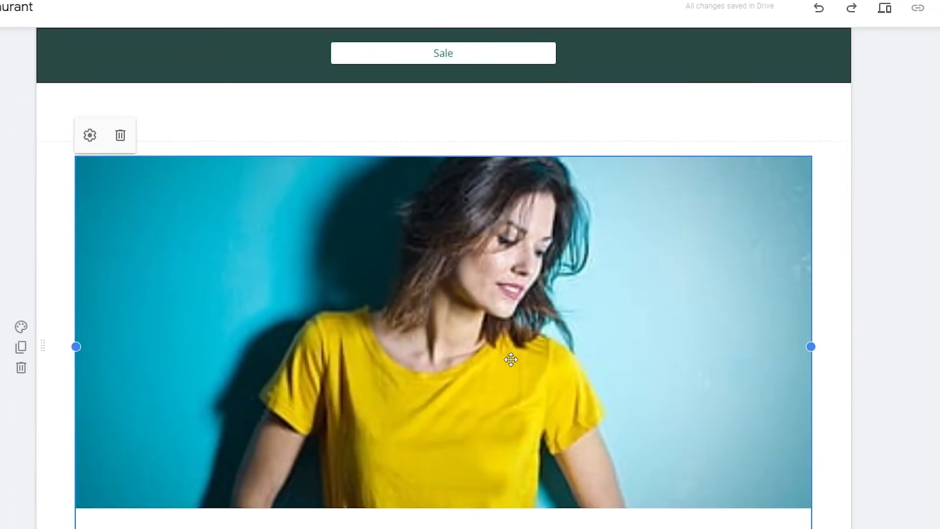
scroll(510, 352, down, 1)
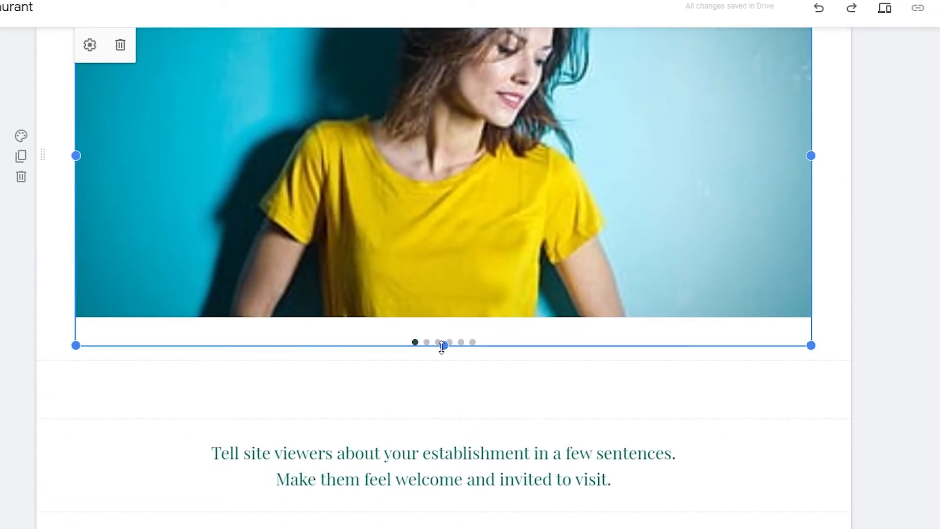
click(465, 249)
drag(443, 345, 453, 321)
scroll(497, 313, up, 3)
scroll(588, 355, down, 1)
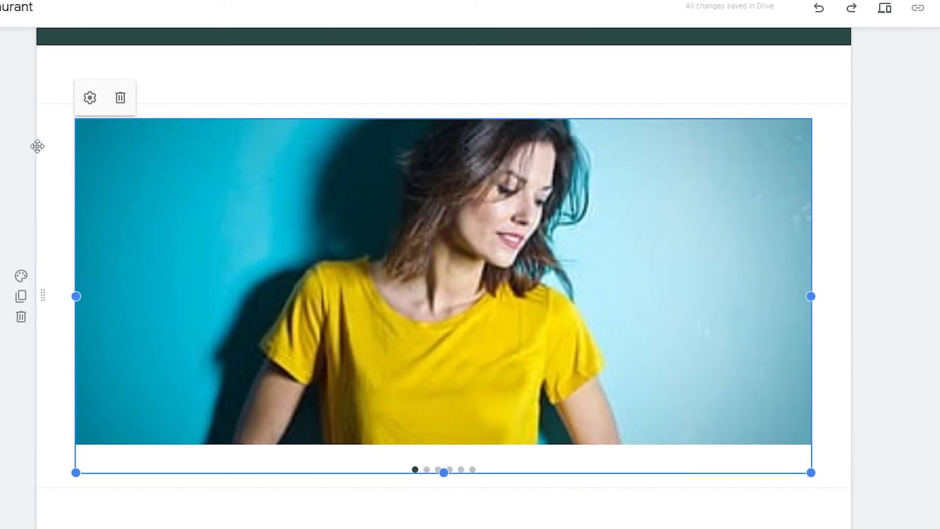
Review the home page layout from the header and Sale button through the image carousel to the Press coverage section
scroll(578, 267, down, 3)
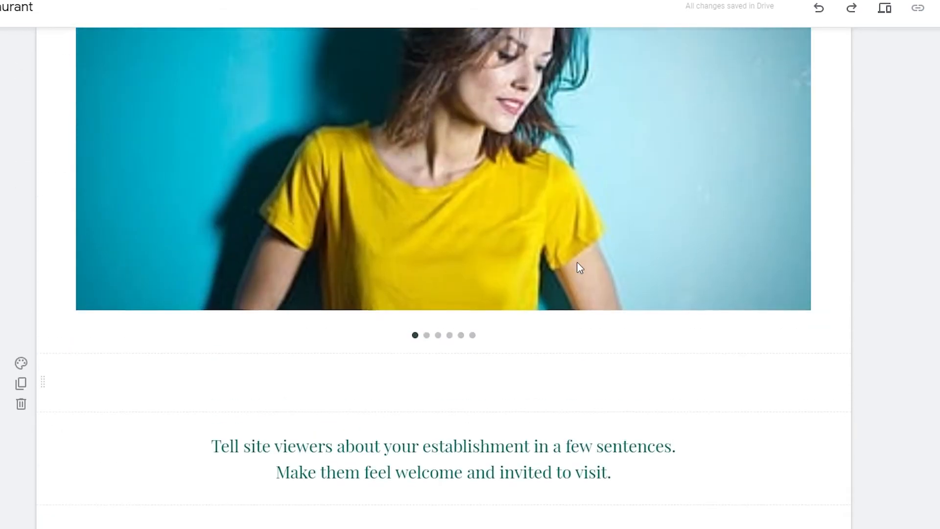
scroll(577, 269, up, 9)
scroll(594, 426, down, 4)
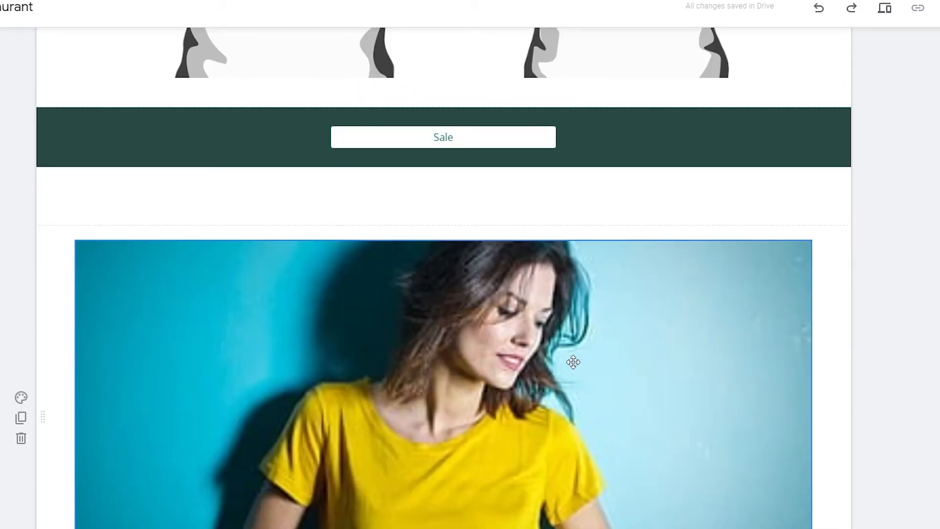
scroll(573, 362, down, 12)
scroll(563, 346, up, 13)
scroll(561, 343, up, 1)
scroll(565, 367, down, 10)
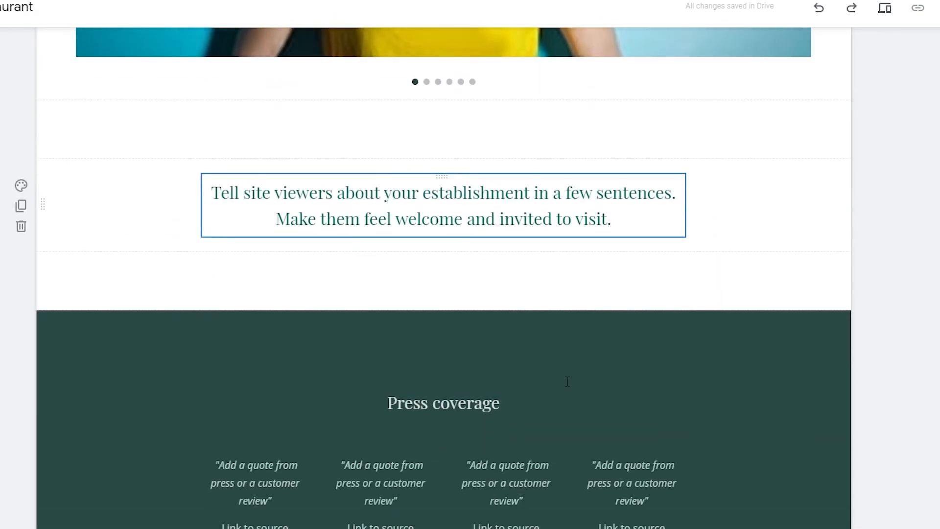
scroll(563, 375, down, 4)
scroll(546, 373, up, 5)
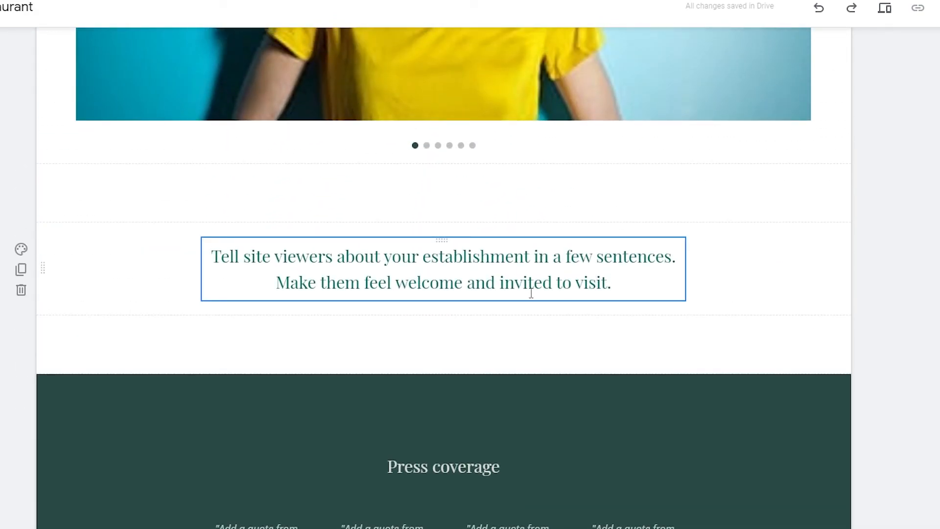
scroll(543, 293, down, 4)
scroll(685, 318, down, 1)
scroll(808, 300, up, 2)
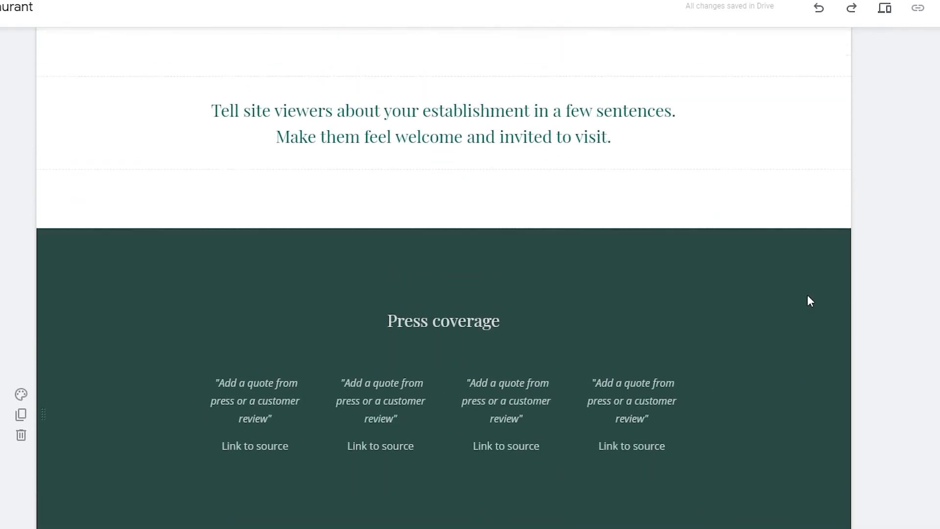
scroll(817, 294, up, 12)
scroll(827, 292, down, 4)
scroll(826, 288, up, 10)
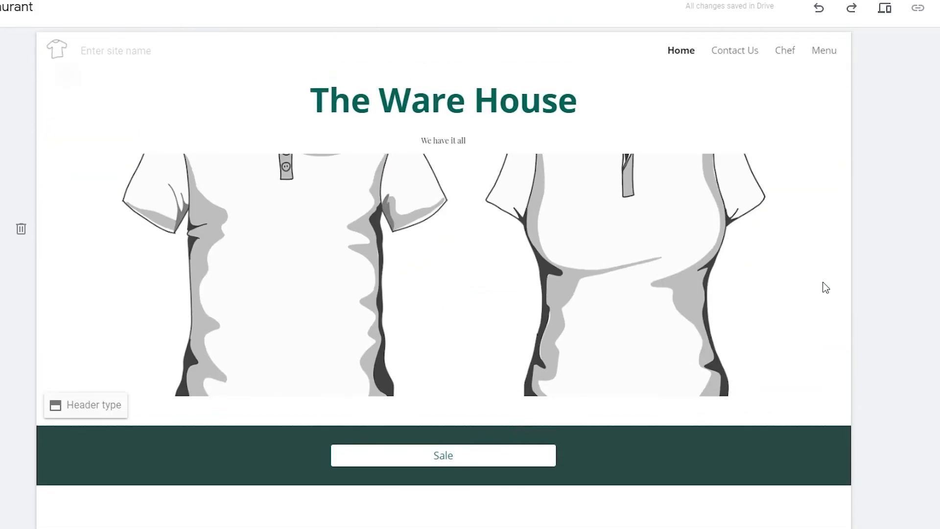
scroll(774, 366, down, 1)
scroll(444, 274, down, 10)
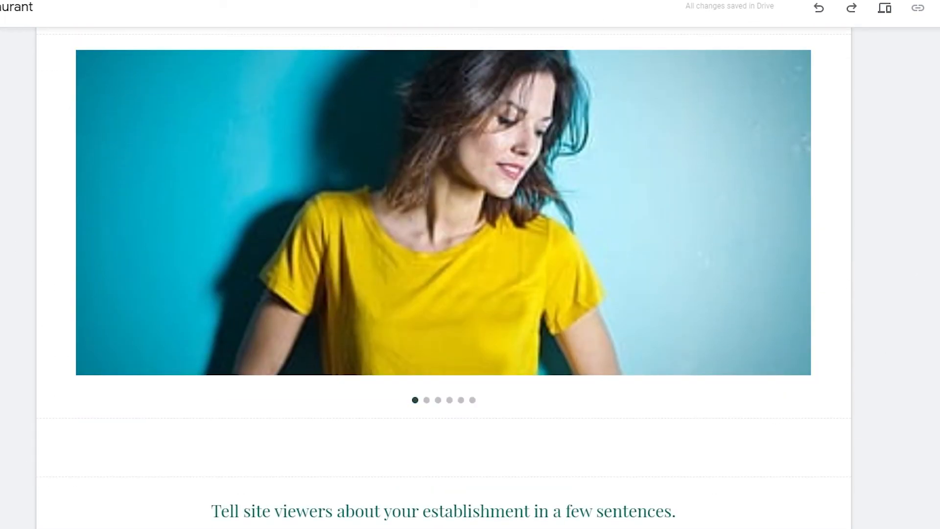
scroll(825, 323, down, 7)
scroll(834, 289, up, 7)
scroll(836, 287, up, 10)
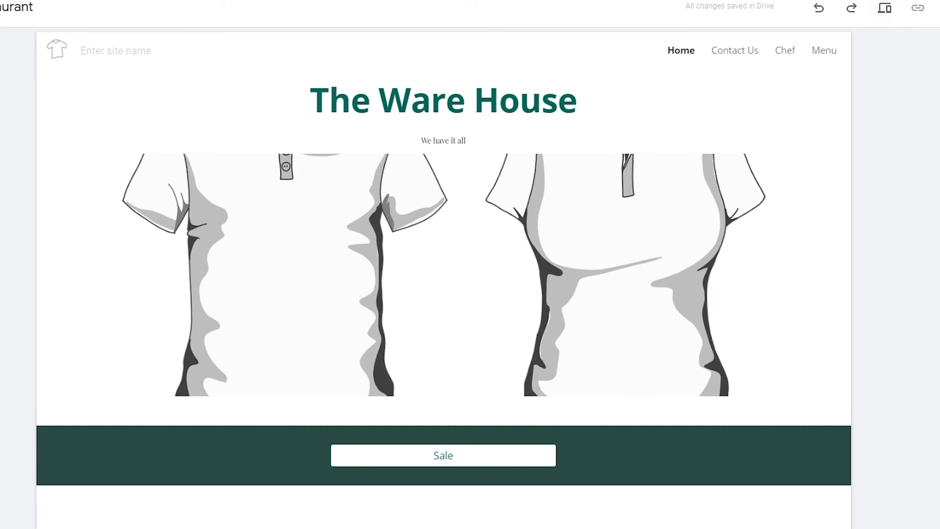
mouse_move(501, 181)
scroll(179, 135, down, 3)
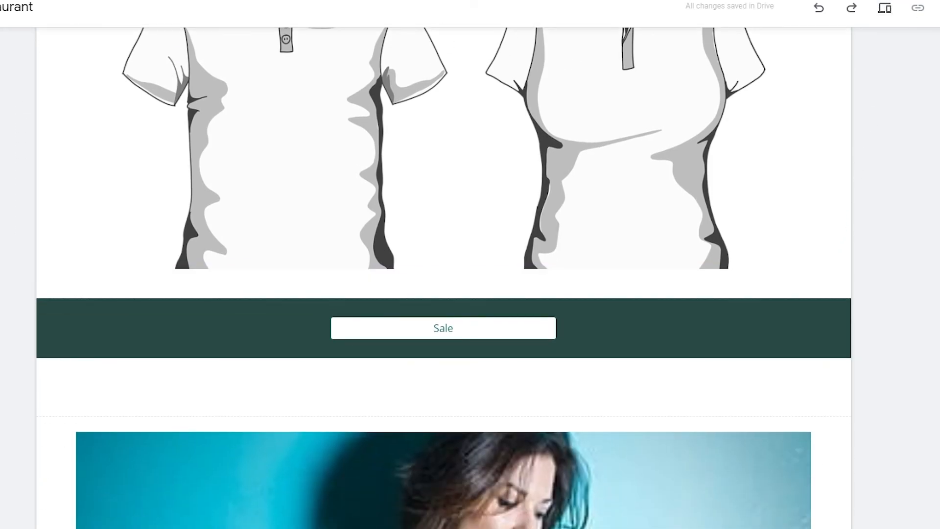
scroll(444, 274, down, 10)
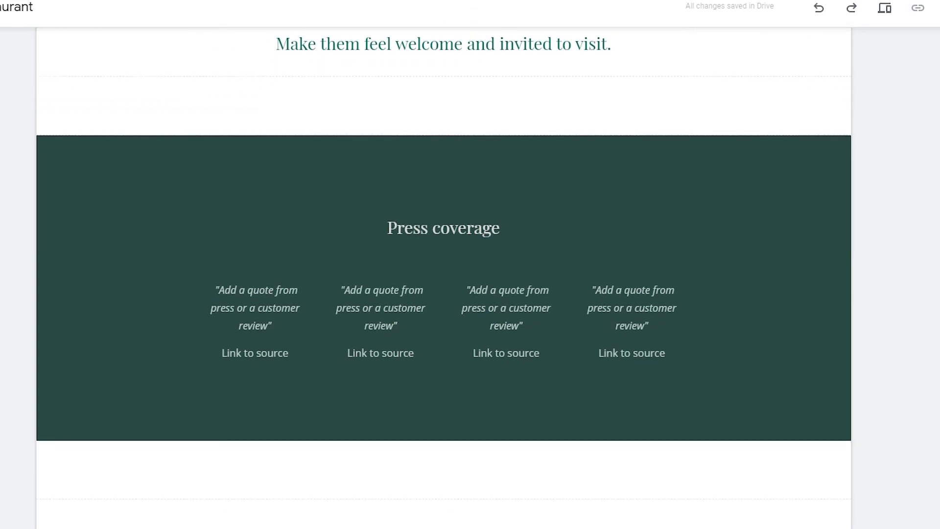
scroll(443, 274, up, 5)
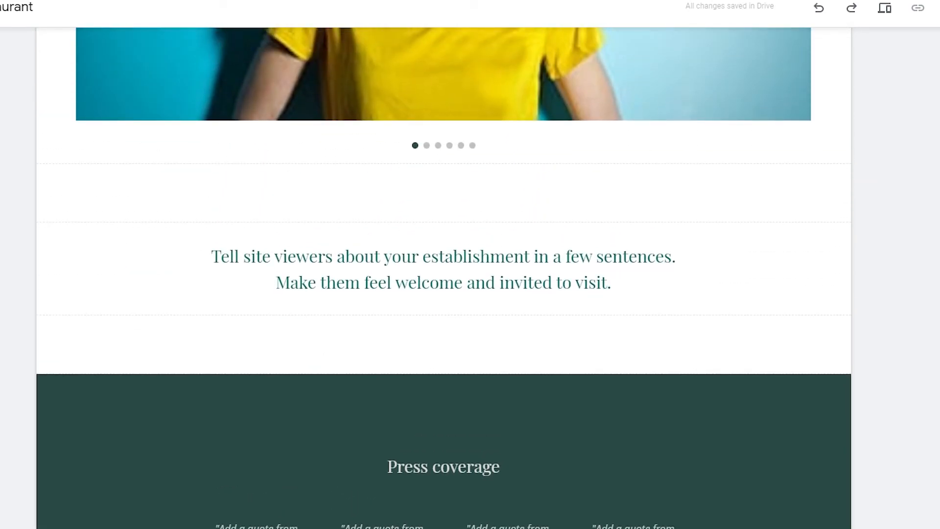
scroll(443, 274, up, 4)
scroll(444, 274, up, 4)
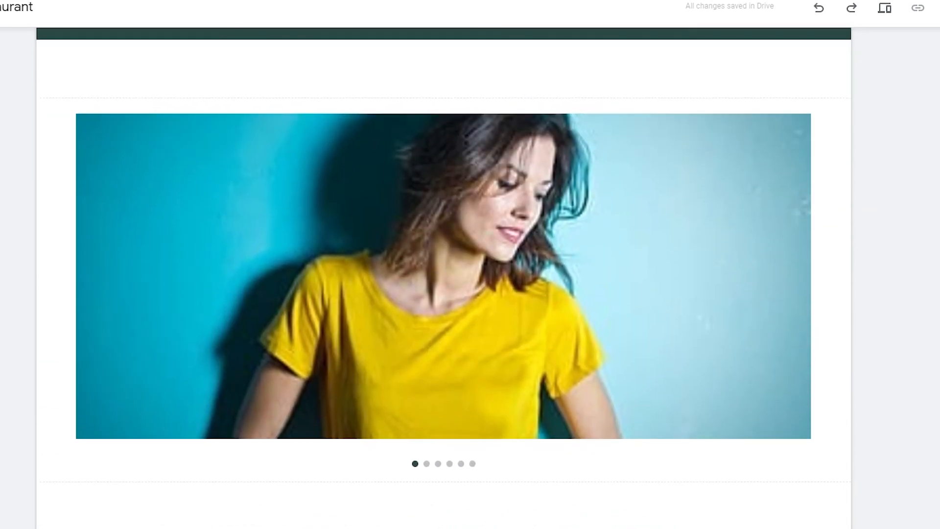
scroll(444, 274, up, 6)
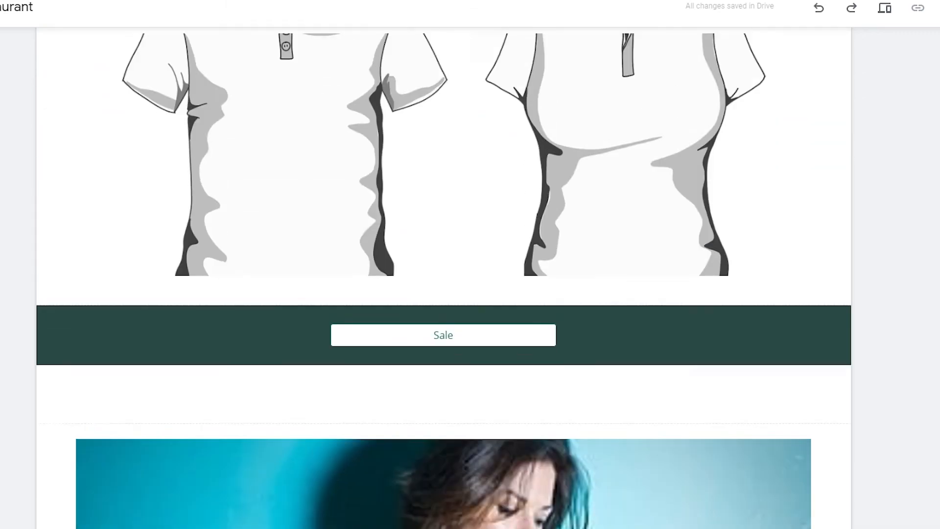
scroll(444, 274, down, 3)
scroll(444, 275, up, 3)
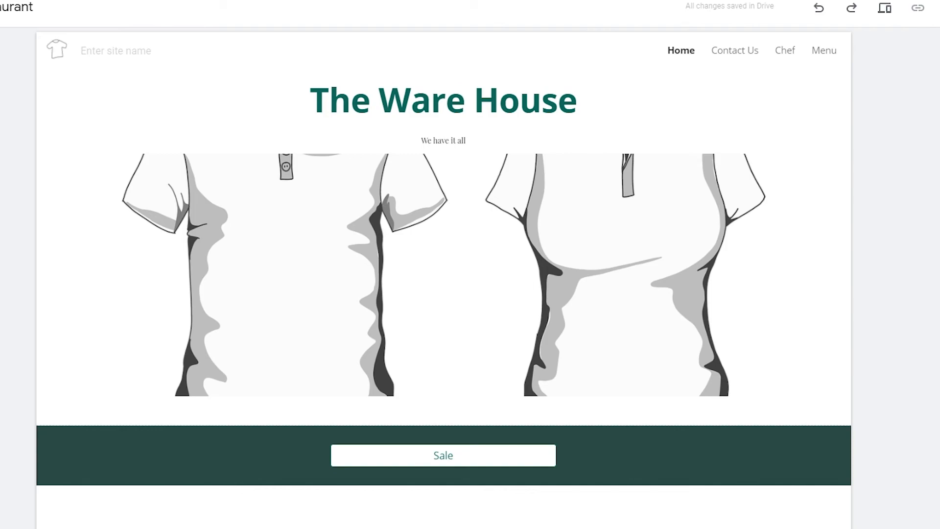
scroll(502, 174, down, 3)
scroll(502, 175, up, 3)
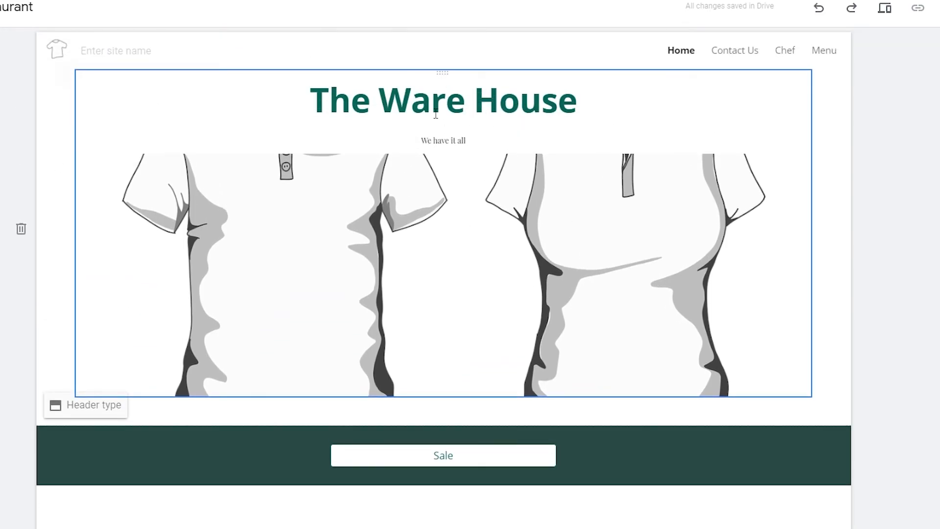
scroll(437, 338, down, 2)
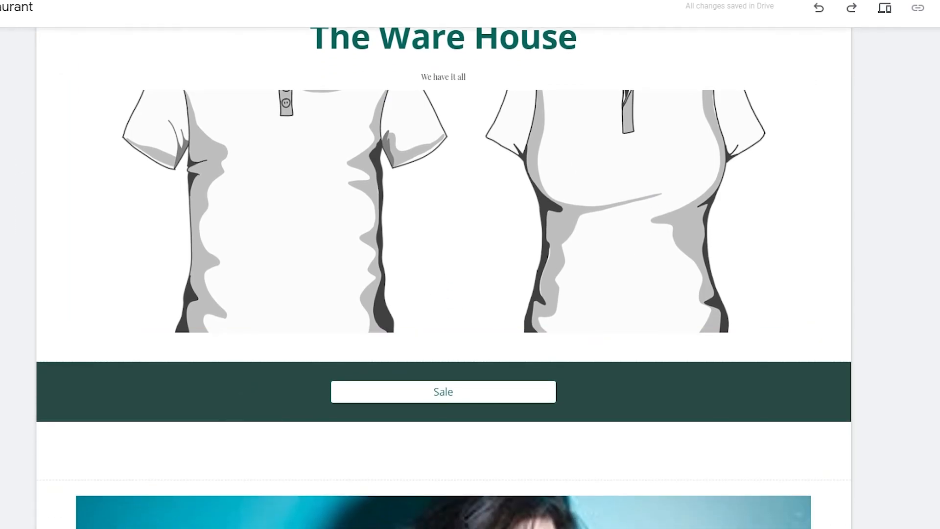
scroll(900, 325, down, 5)
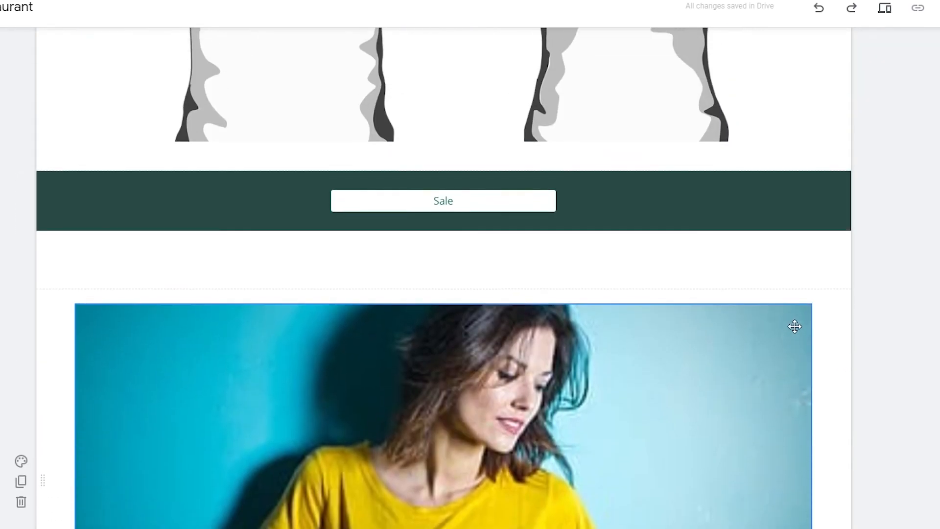
scroll(794, 321, up, 6)
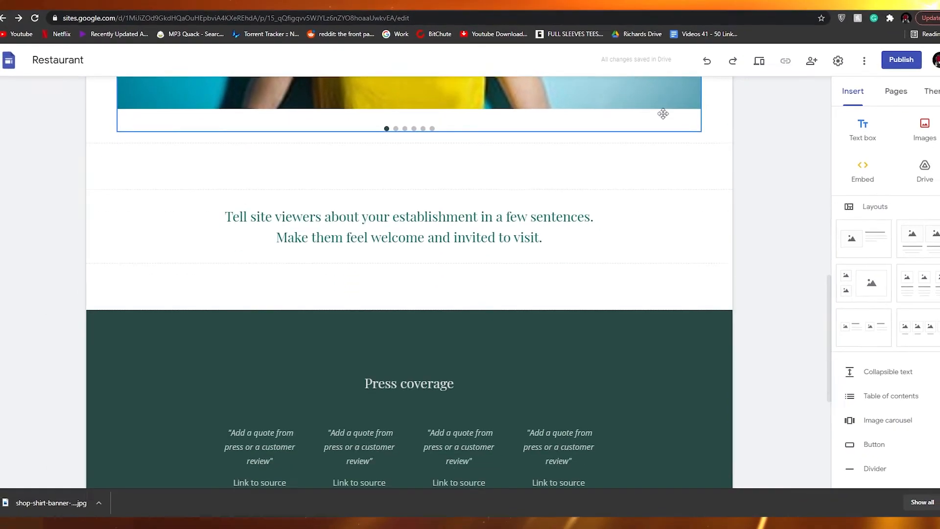
scroll(652, 127, down, 5)
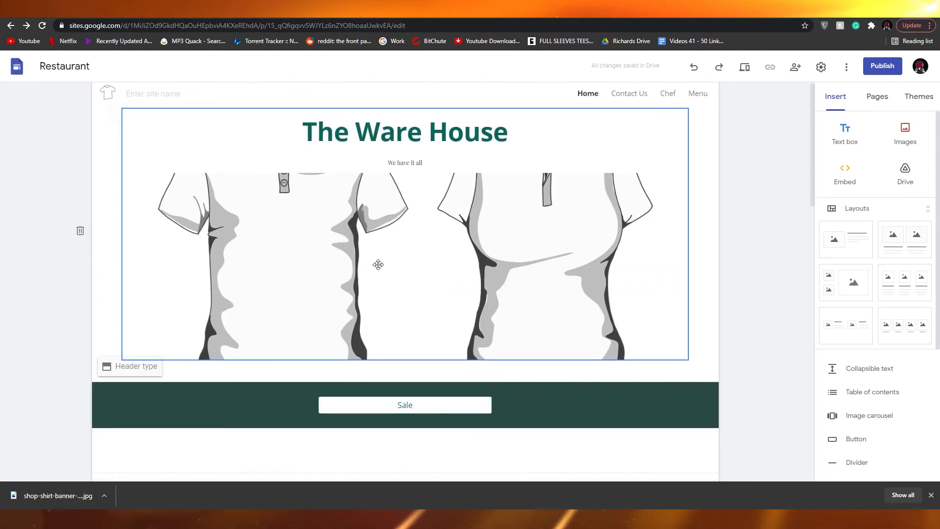
scroll(387, 294, down, 10)
scroll(438, 327, down, 5)
scroll(433, 318, up, 14)
scroll(431, 317, up, 1)
scroll(430, 316, down, 13)
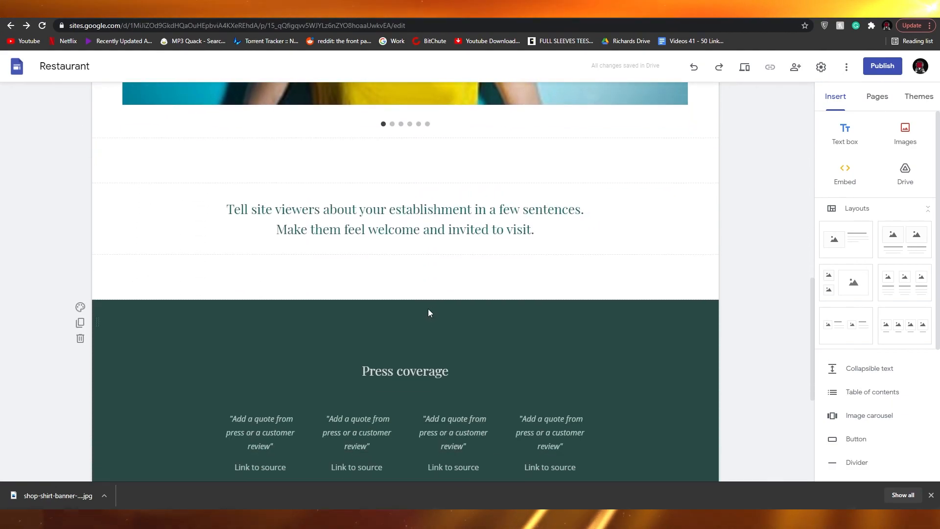
scroll(430, 314, down, 1)
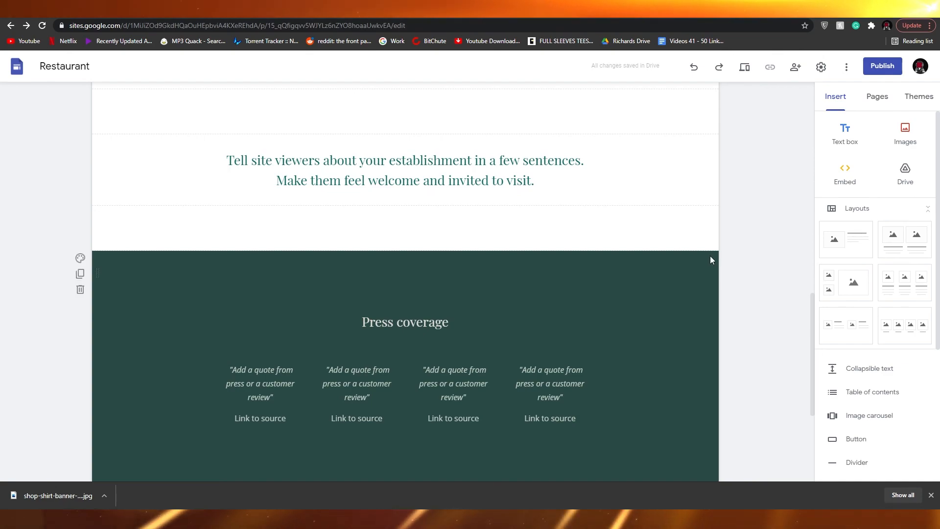
scroll(710, 260, up, 6)
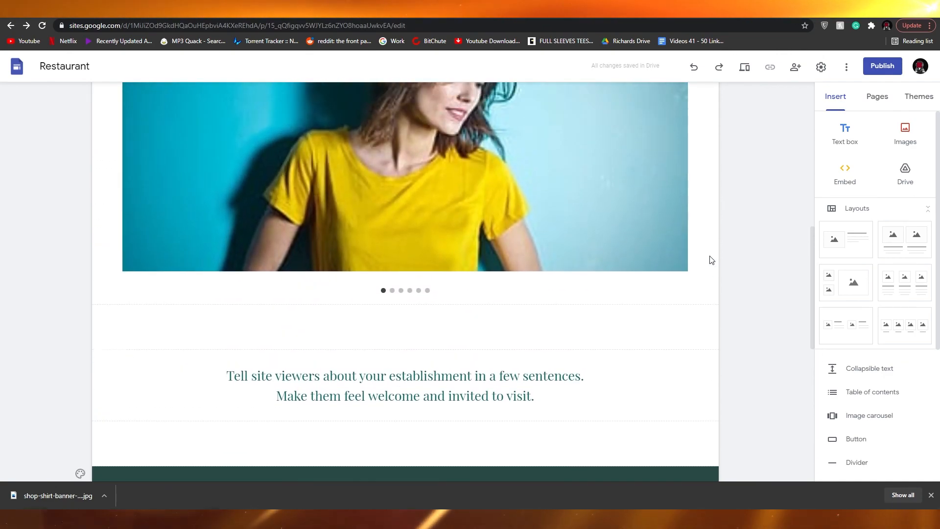